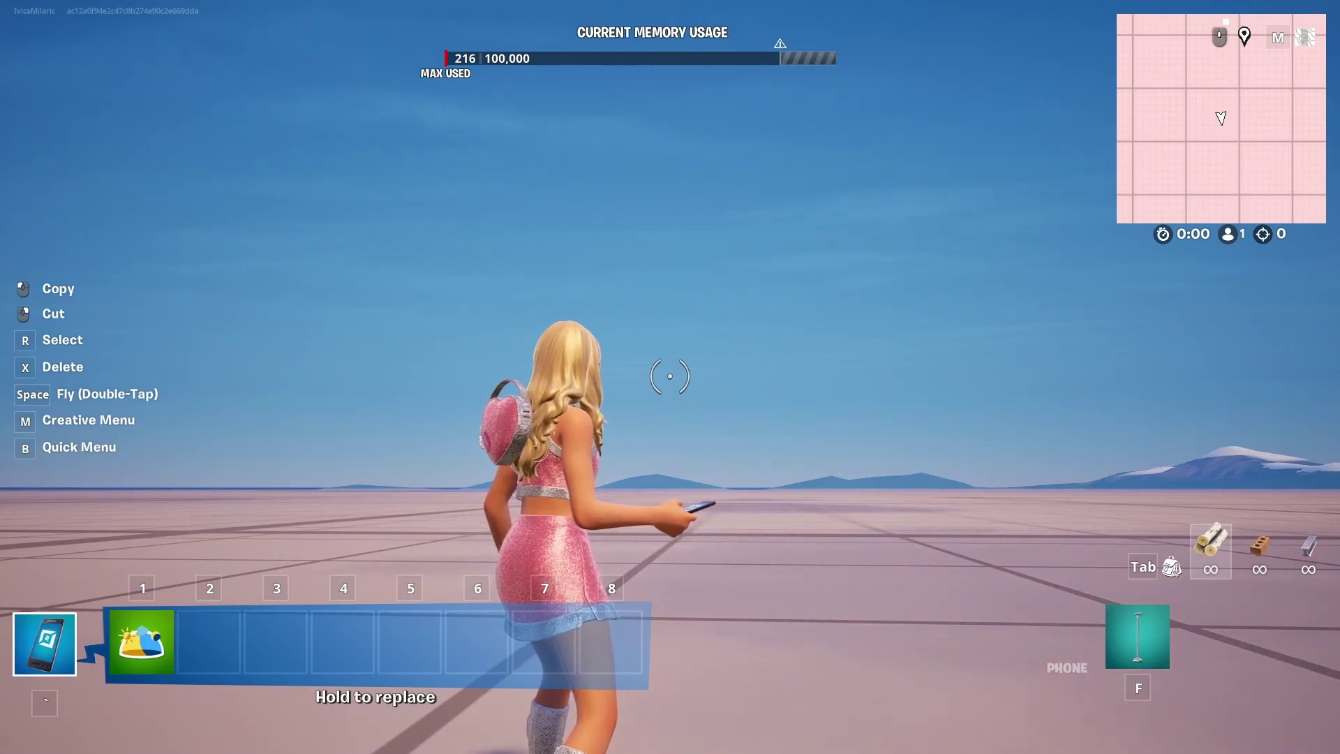
- Look up the Day Sequence Device's description in the island's device content library and close the library
key(m)
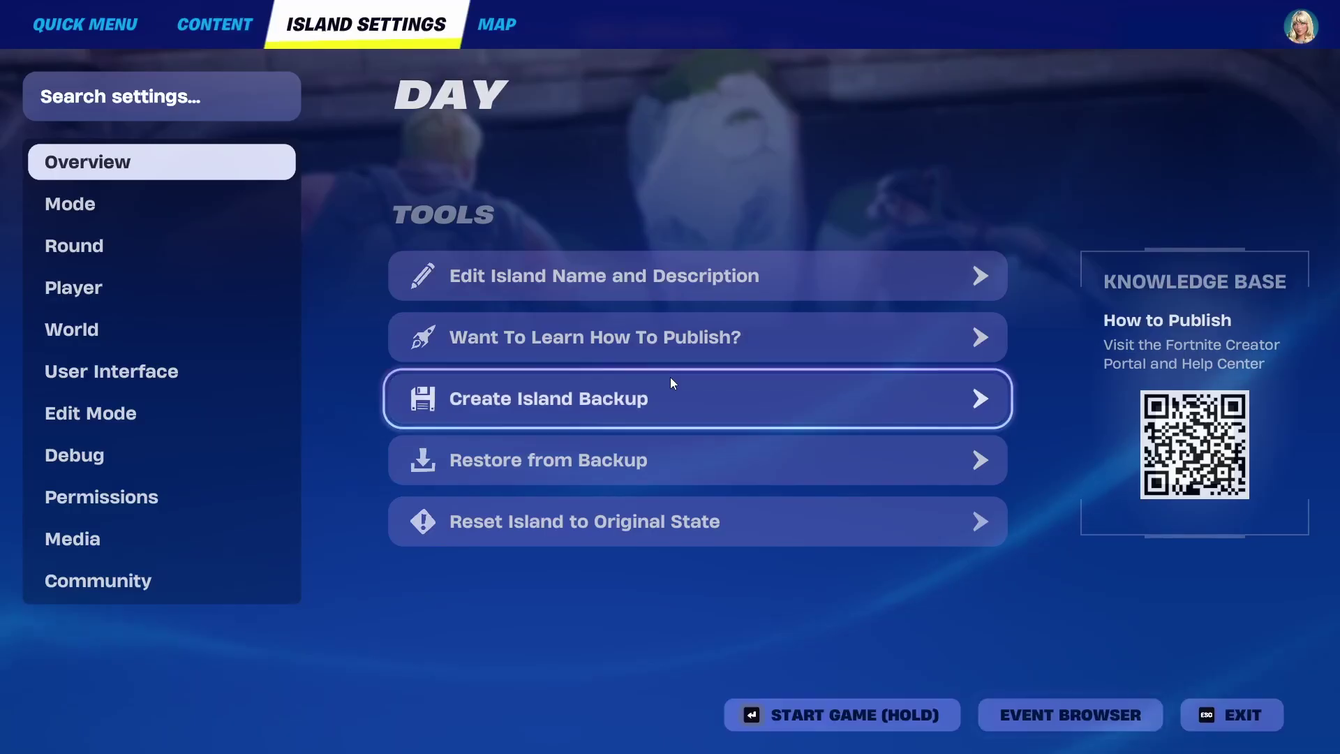
click(184, 25)
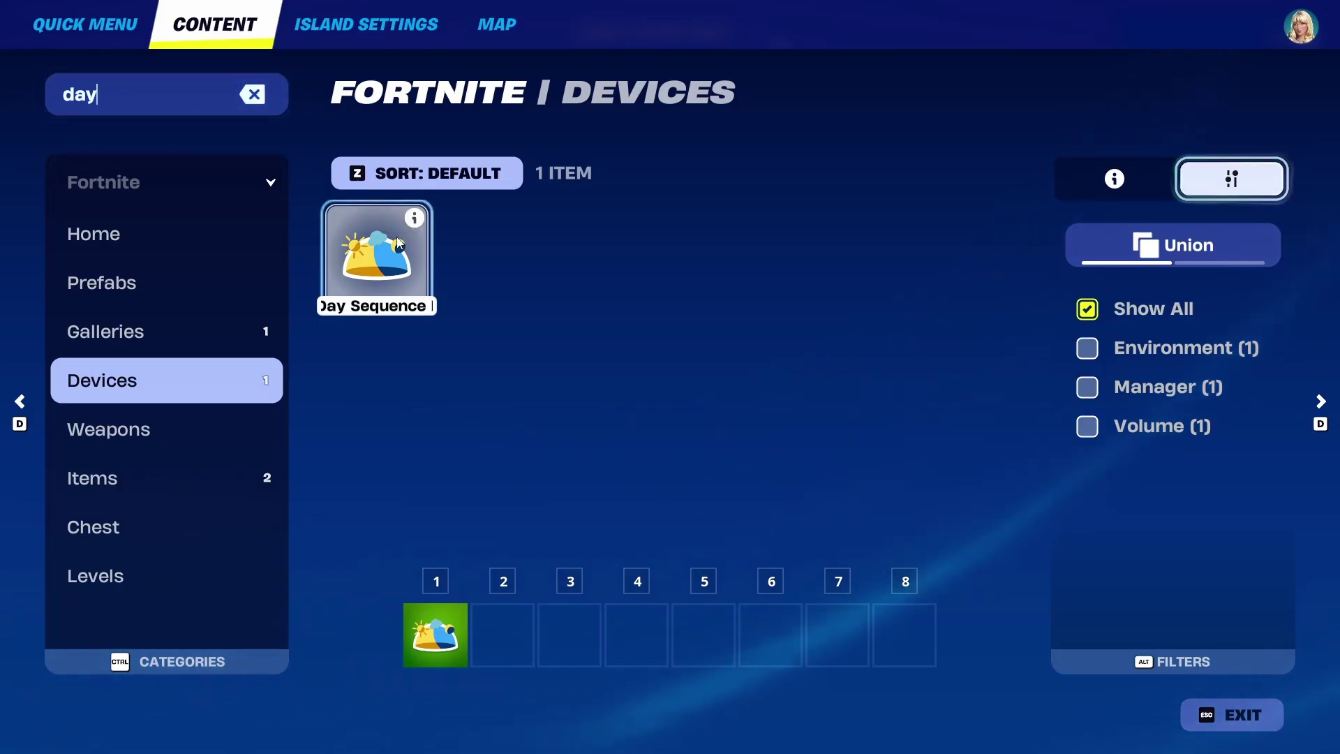
mouse_move(415, 219)
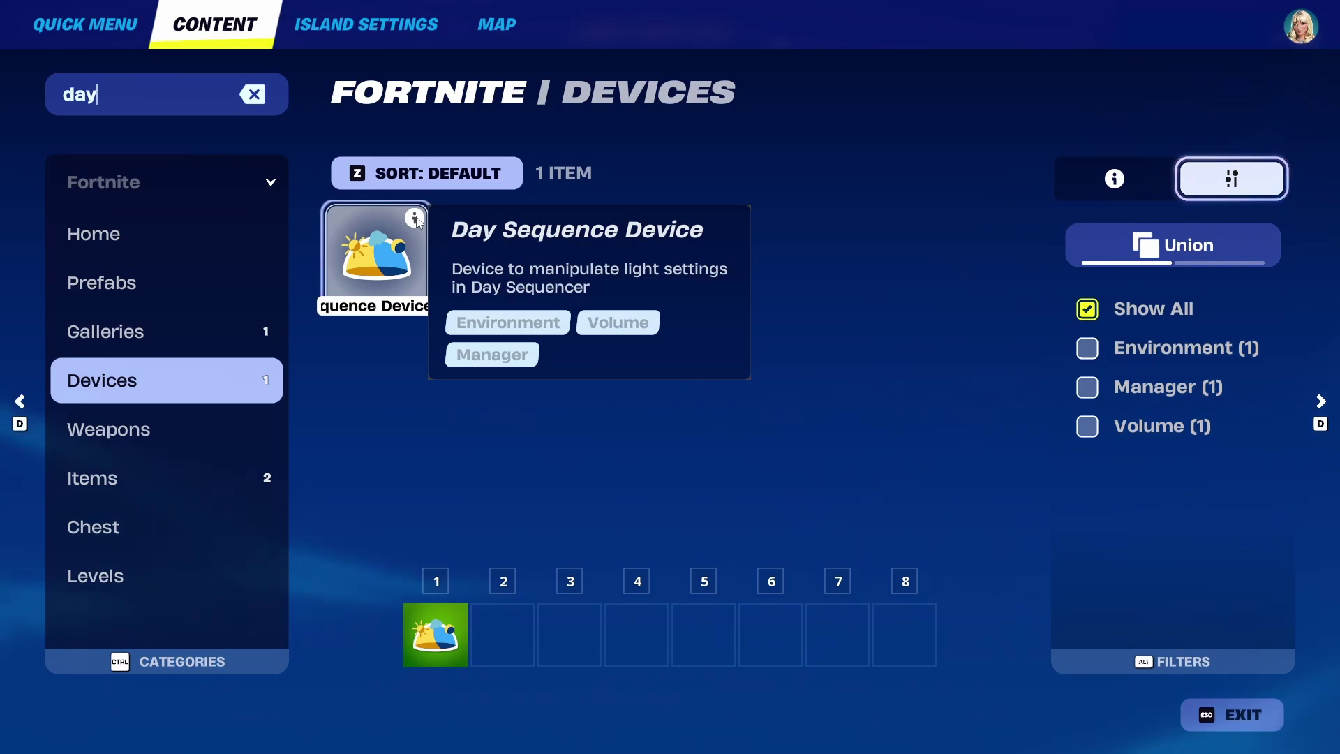
key(Escape)
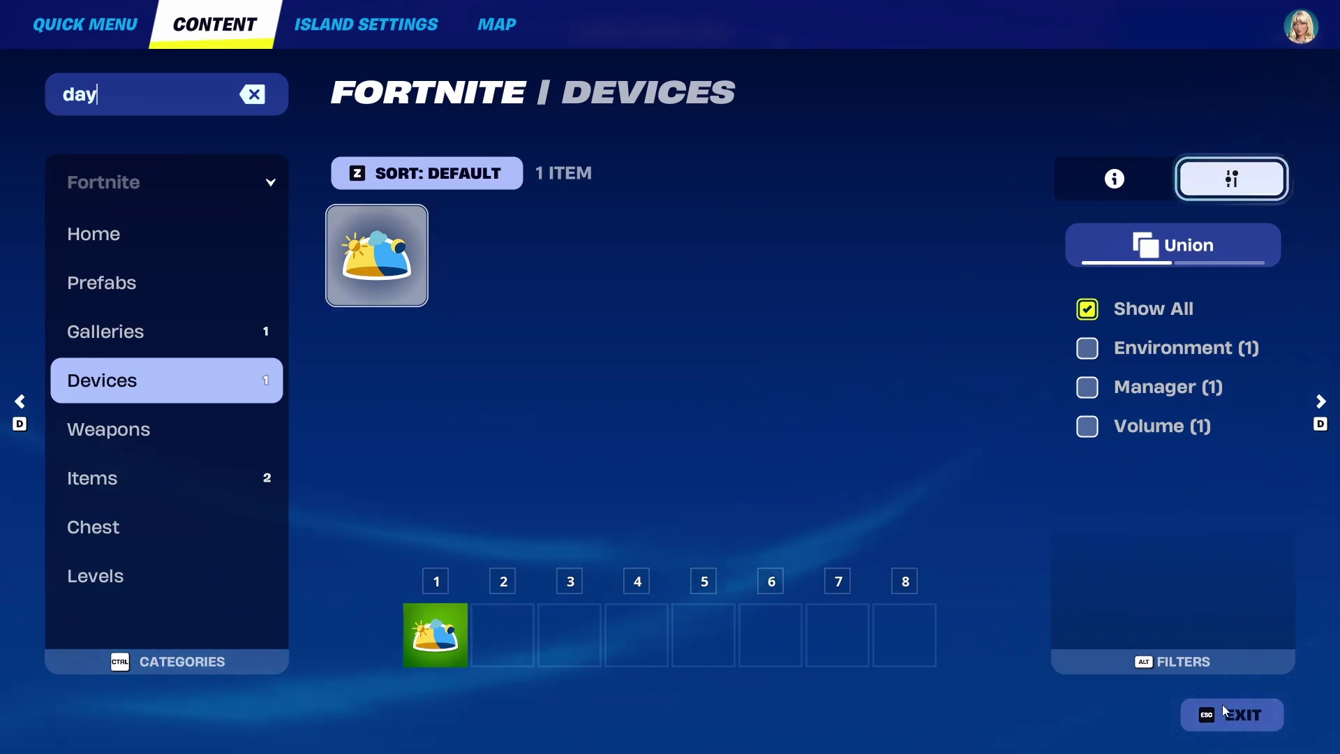
- Place one Day Sequence Device on the island, pulled in close to the character, and leave placement mode
key(1)
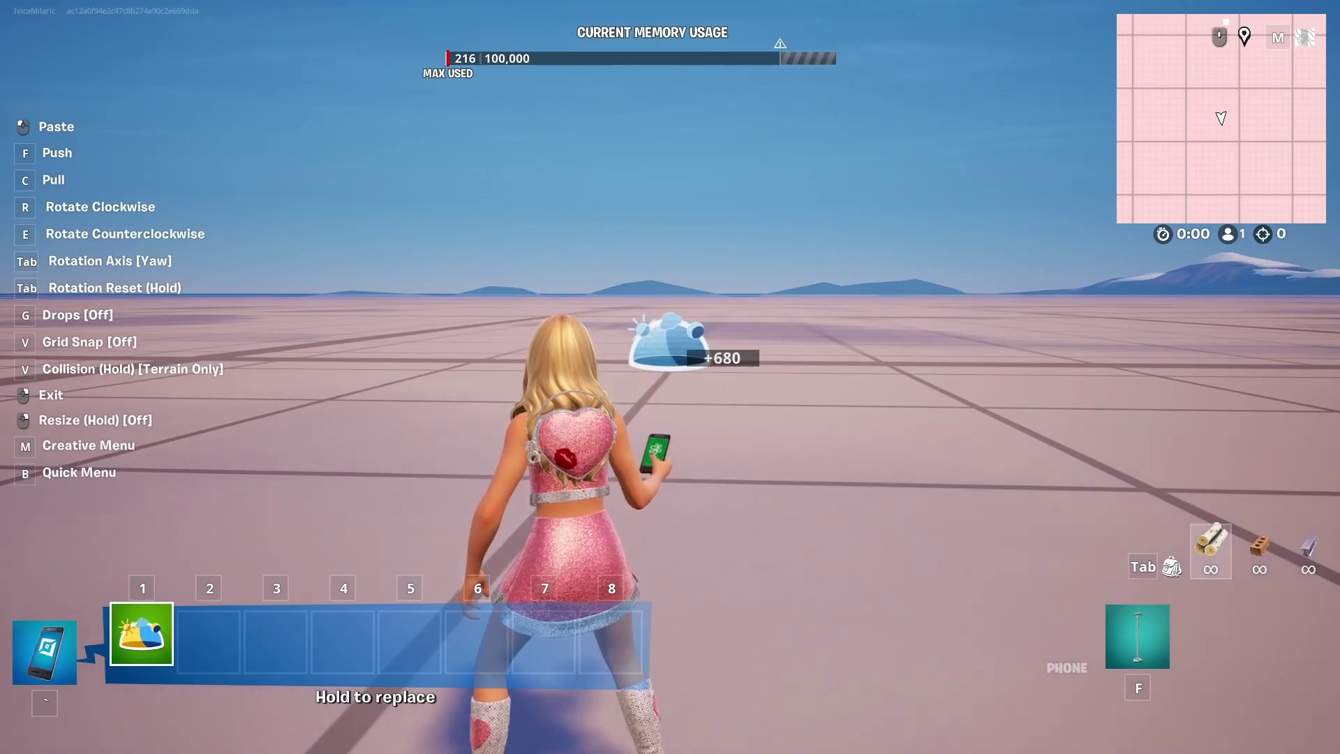
key(c)
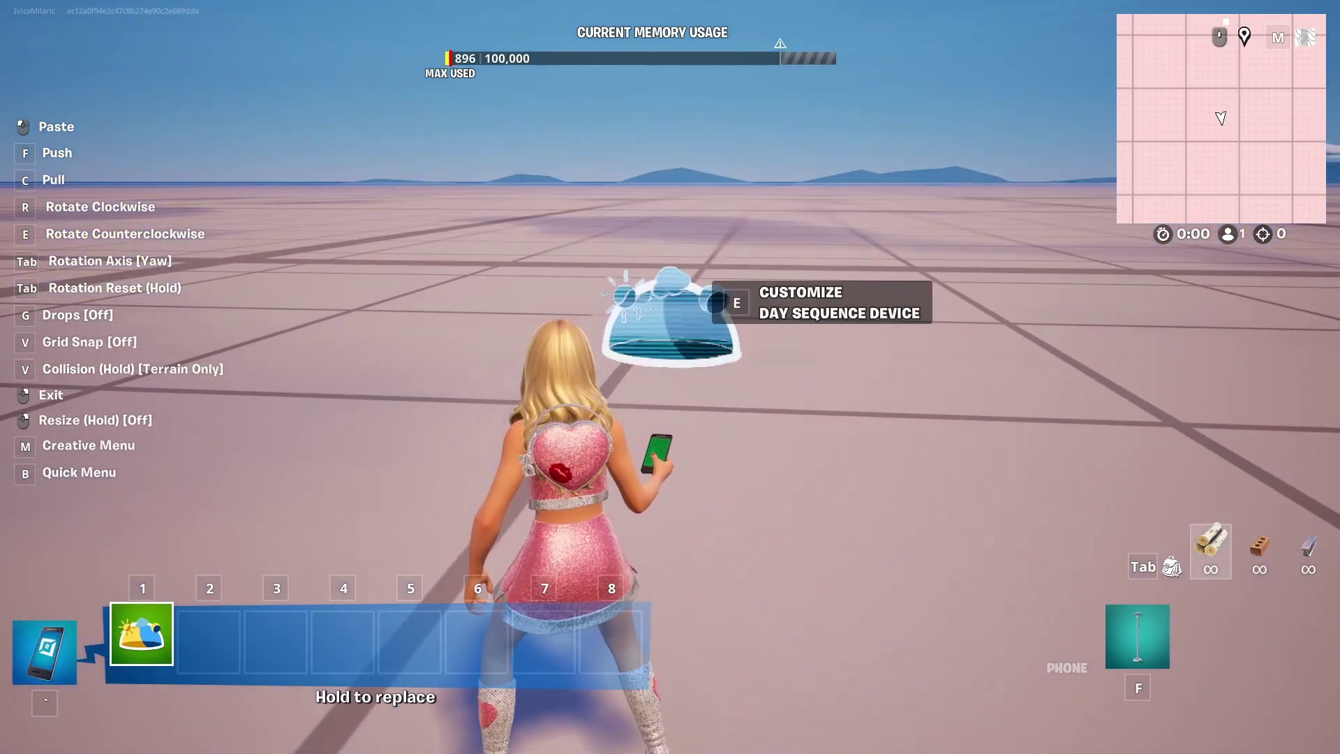
click(670, 377)
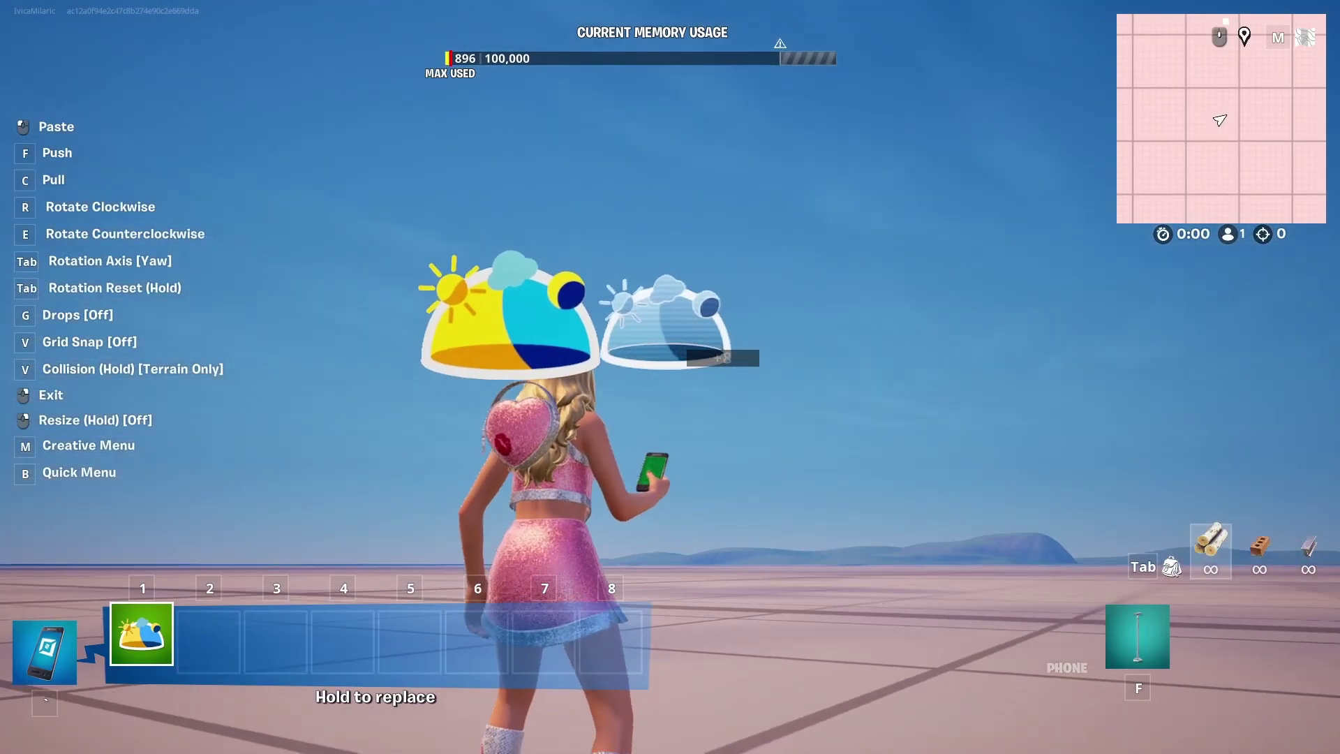
right_click(670, 377)
- Walk to the placed Day Sequence Device, customize it and set its Day Night Cycle Mode to Fixed Time
key(s)
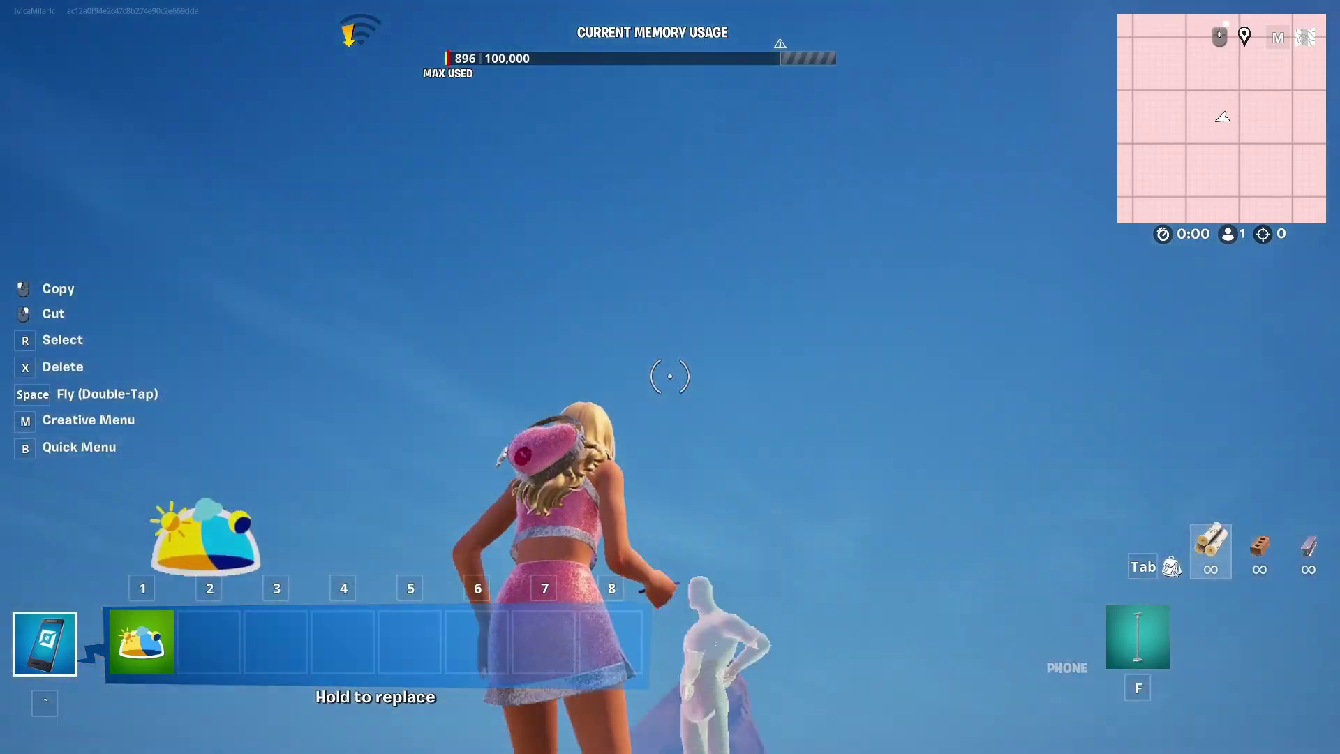
key(w)
key(w)
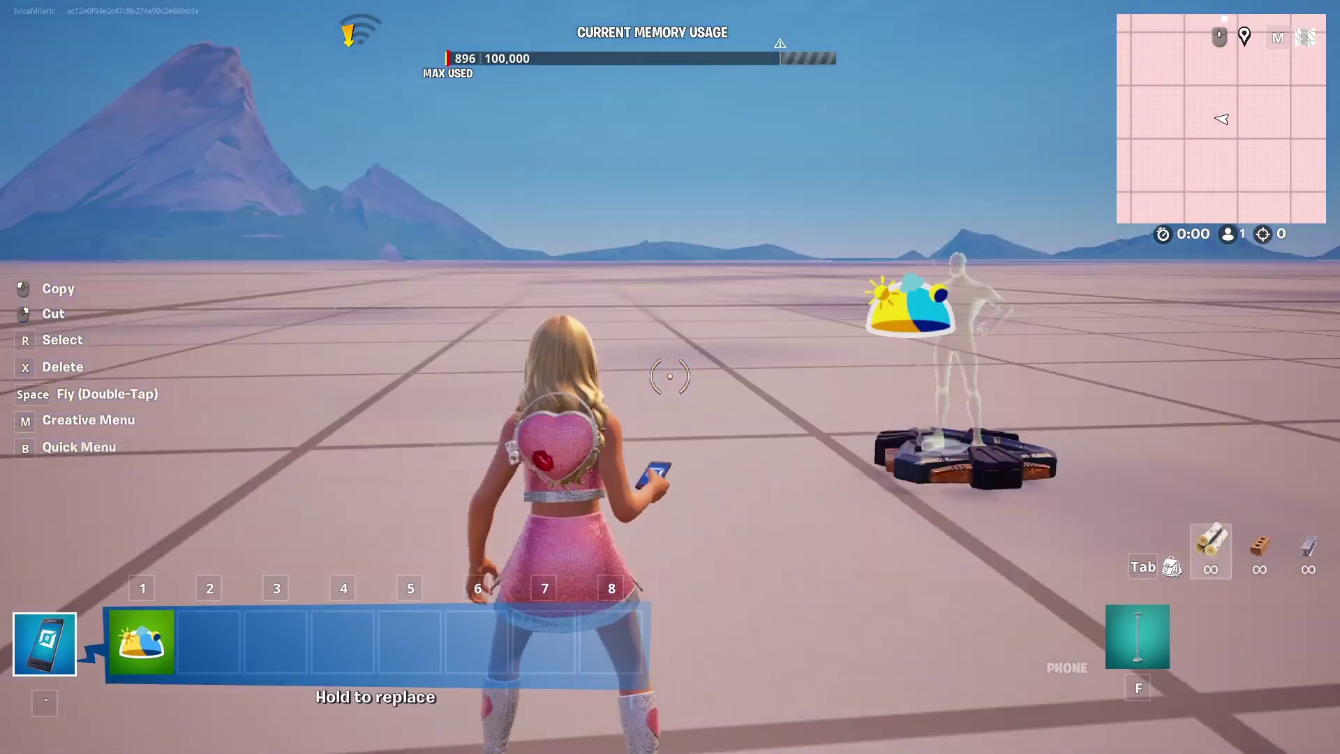
key(a)
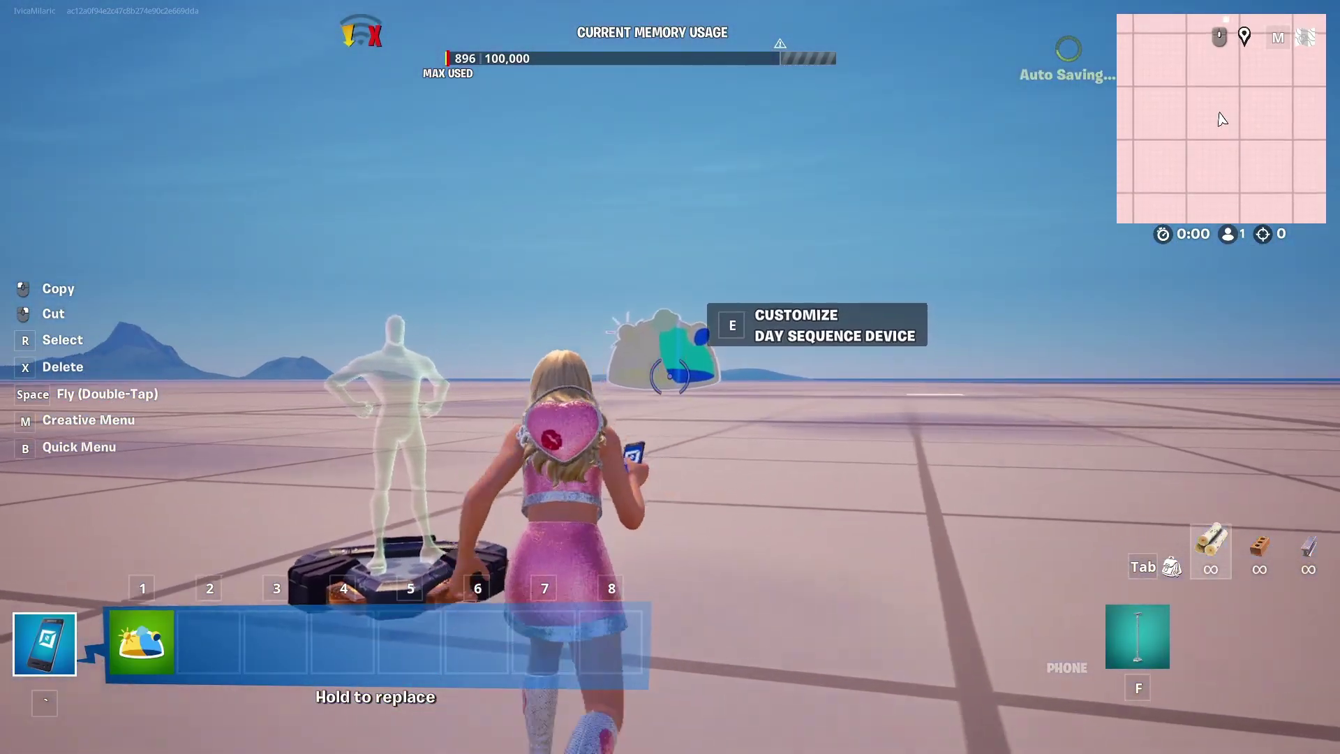
key(e)
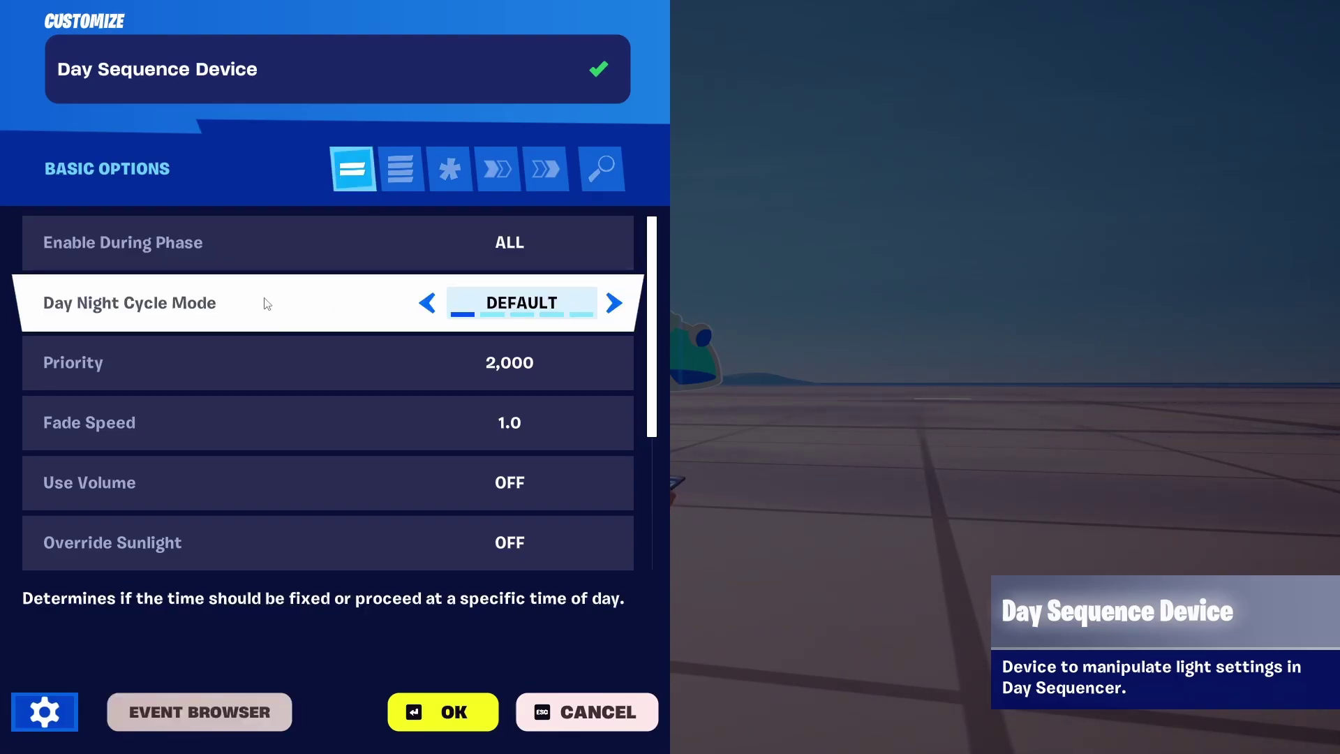
click(612, 302)
click(614, 306)
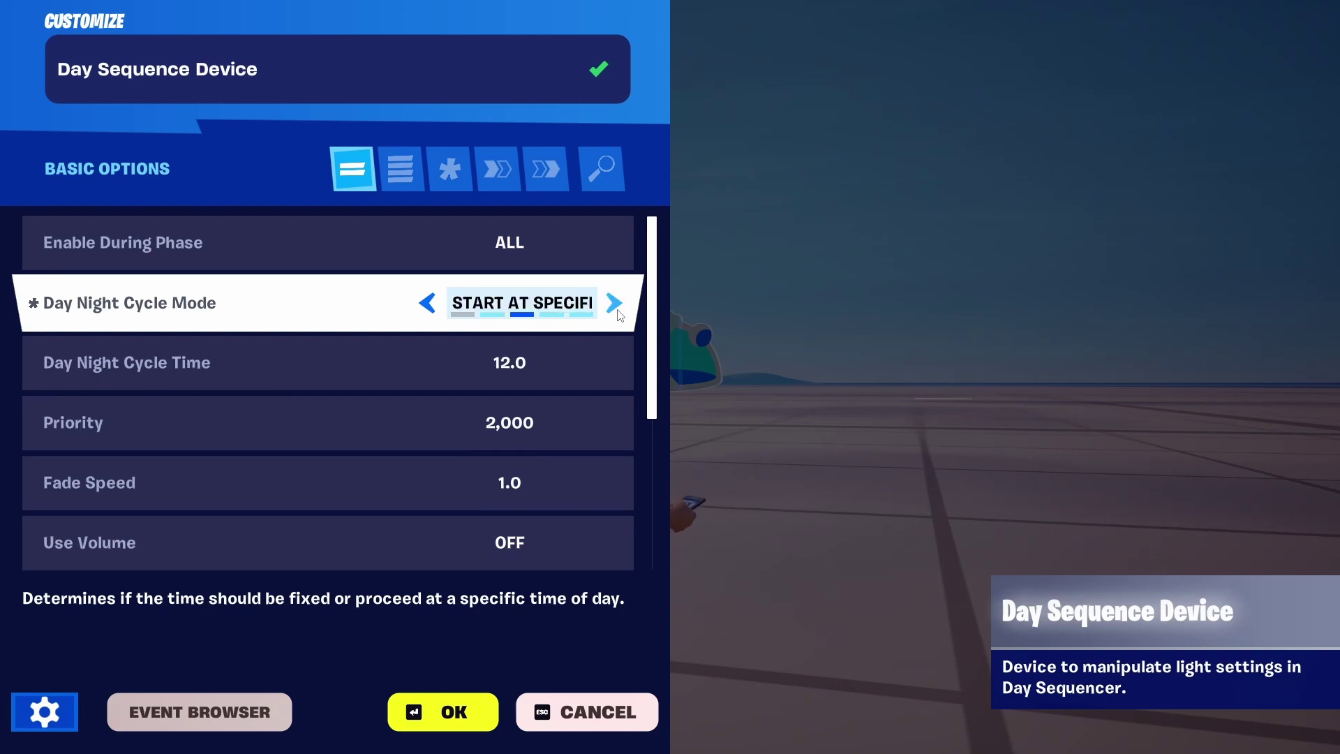
click(614, 304)
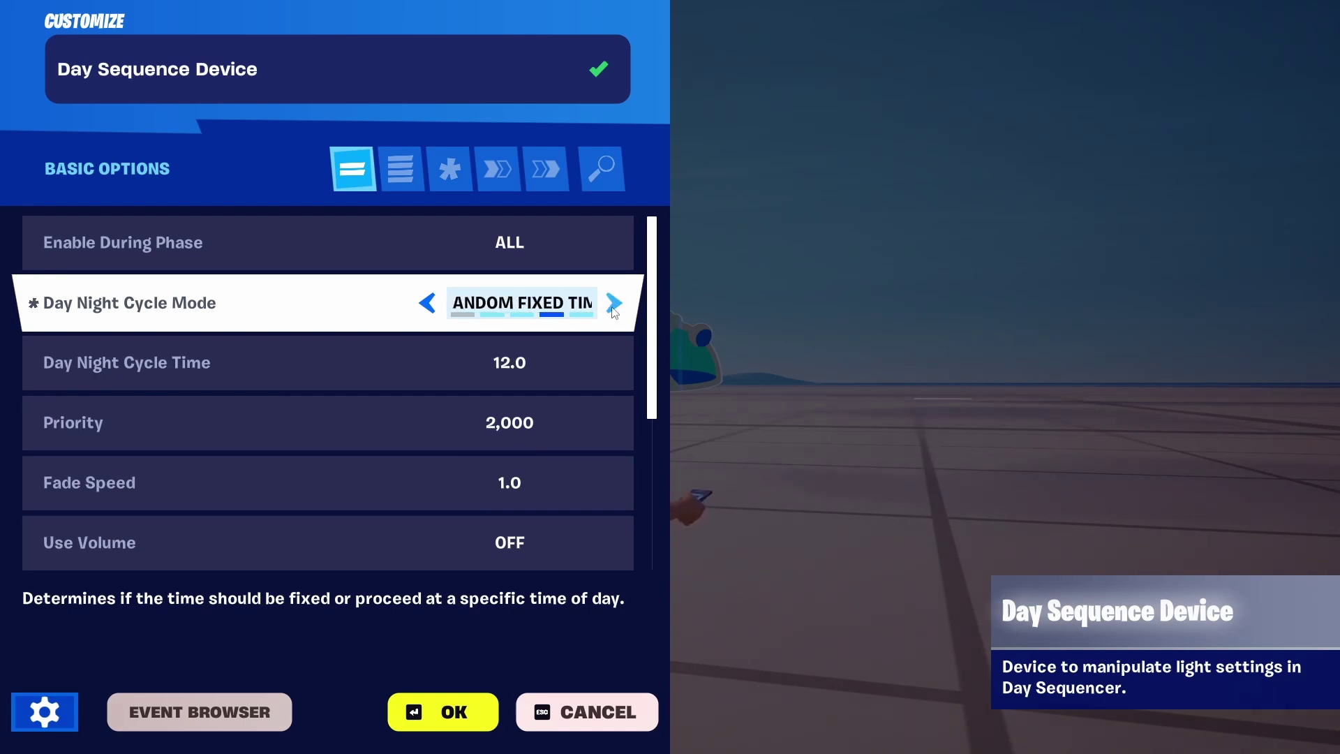
click(613, 305)
click(613, 305)
click(614, 304)
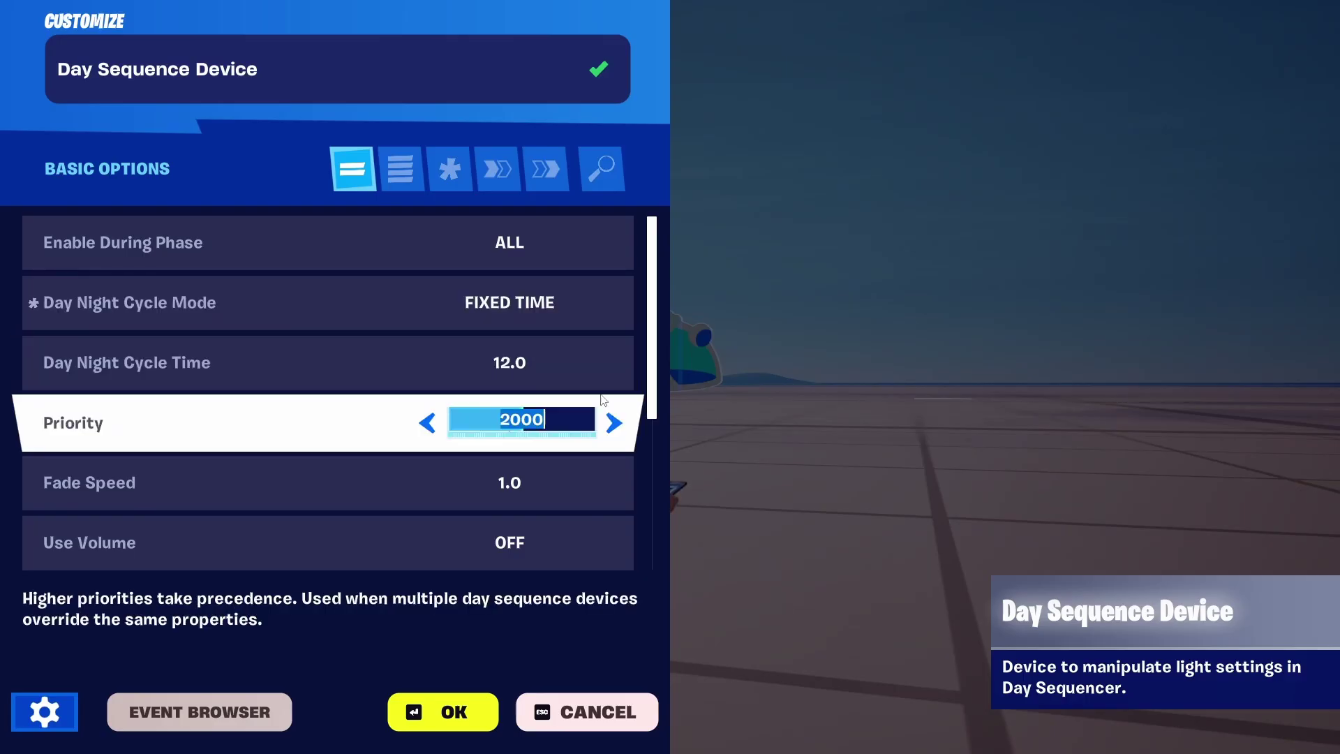
- Set the Day Night Cycle Time to 1.5 and apply the device settings
click(501, 360)
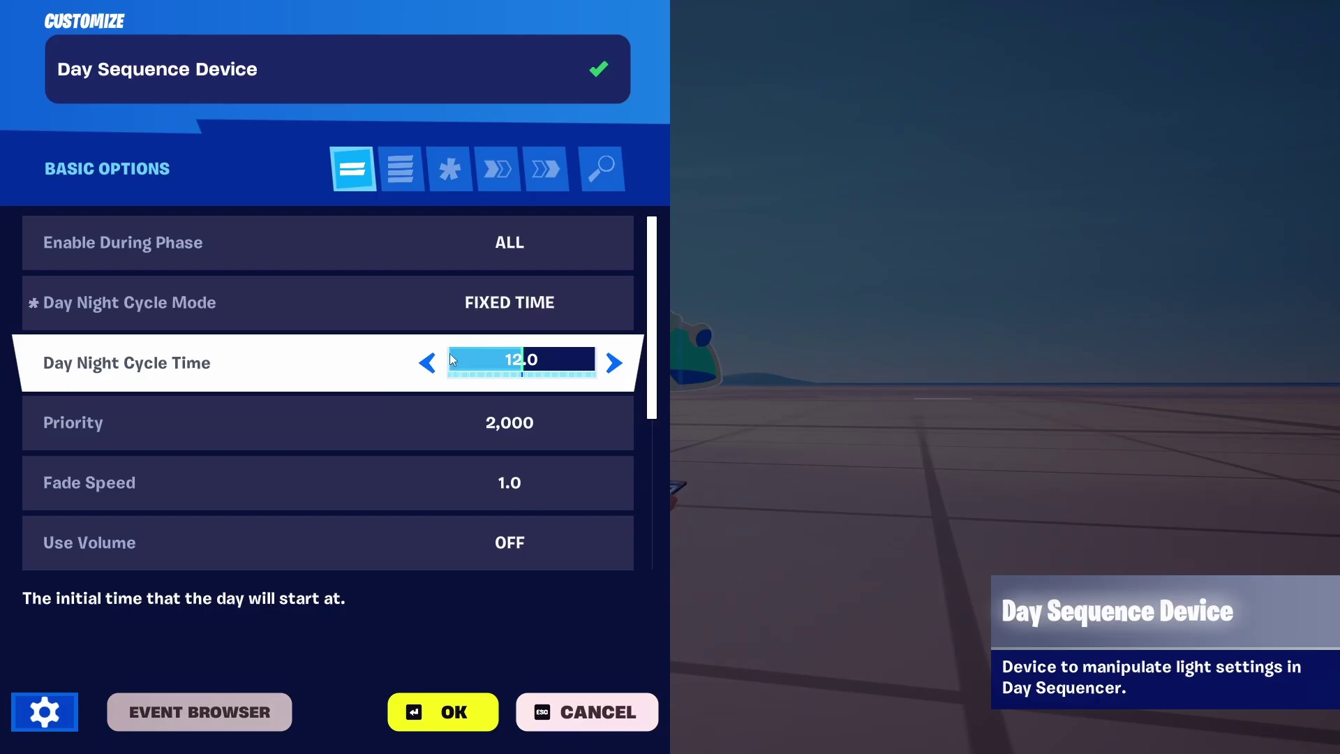
key(Return)
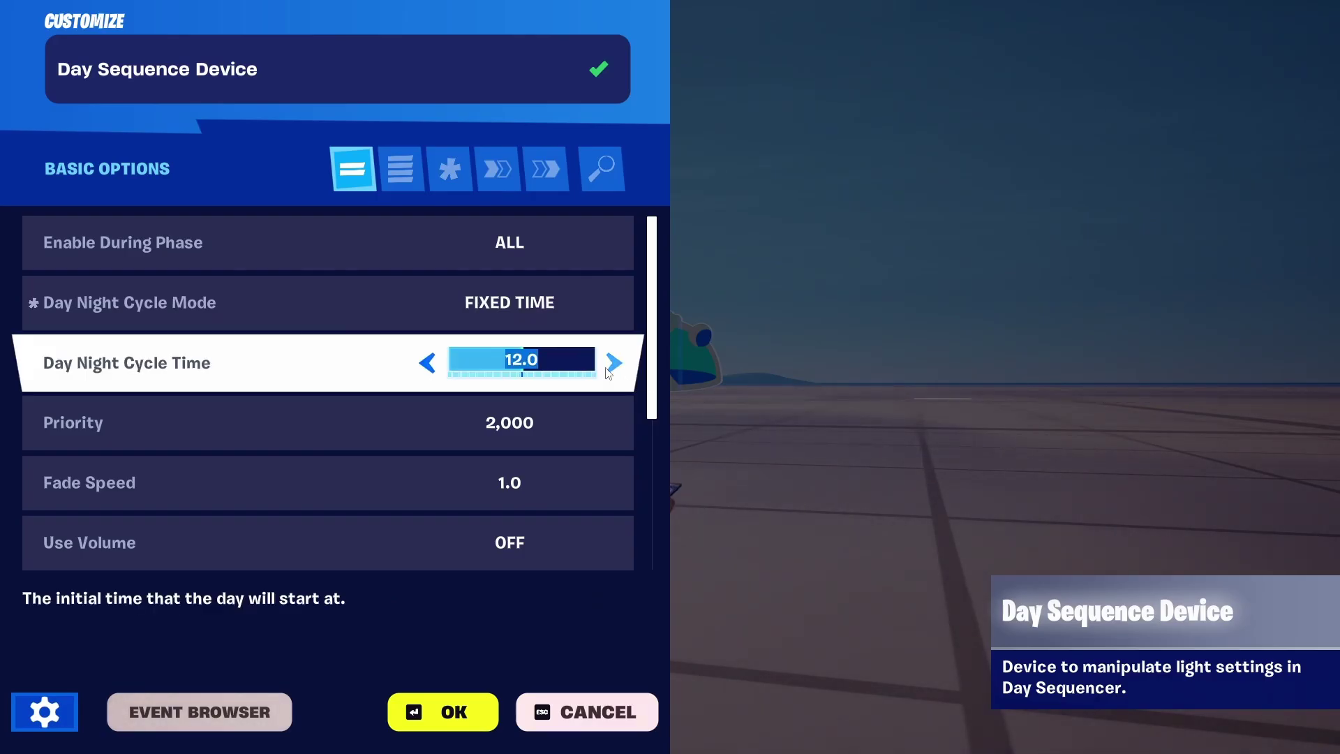
click(429, 369)
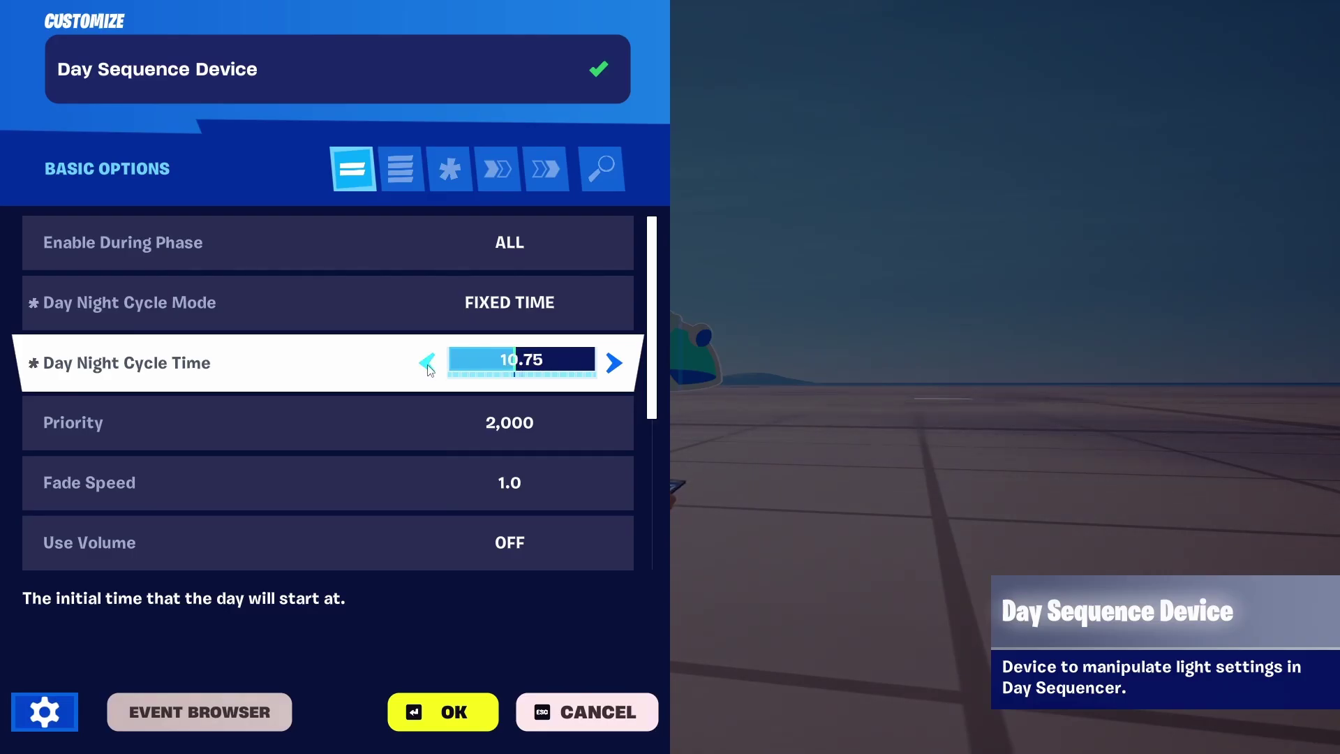
click(428, 369)
click(428, 369)
click(429, 370)
click(428, 369)
click(429, 369)
click(429, 370)
click(429, 369)
click(428, 369)
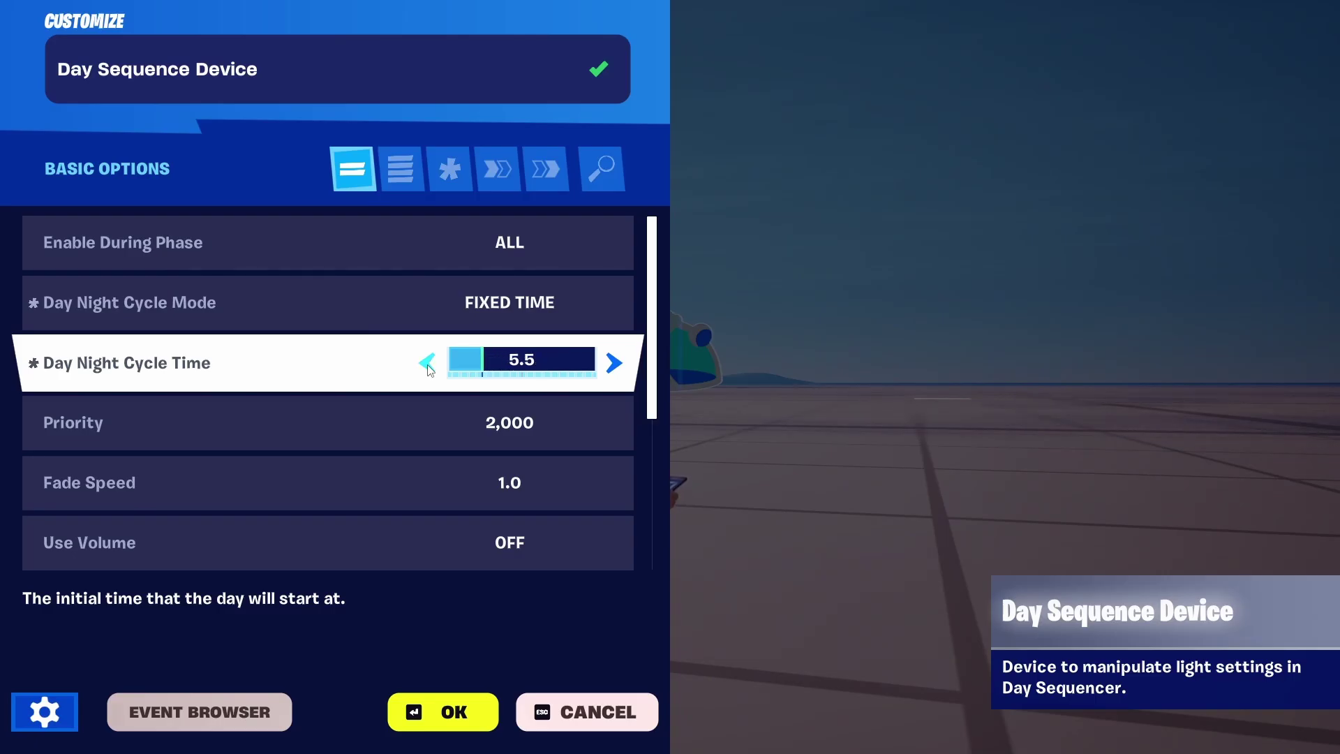
click(428, 369)
click(428, 369)
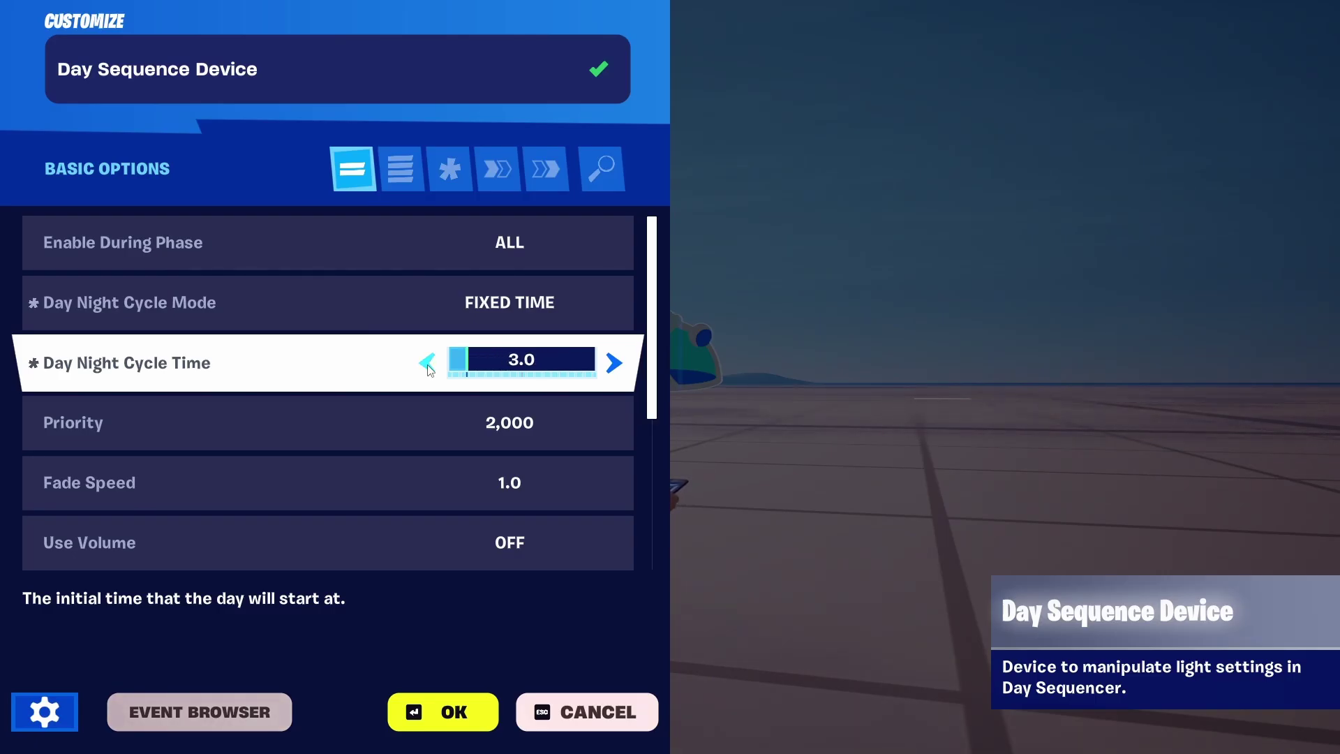
click(429, 370)
click(429, 370)
click(429, 370)
click(429, 370)
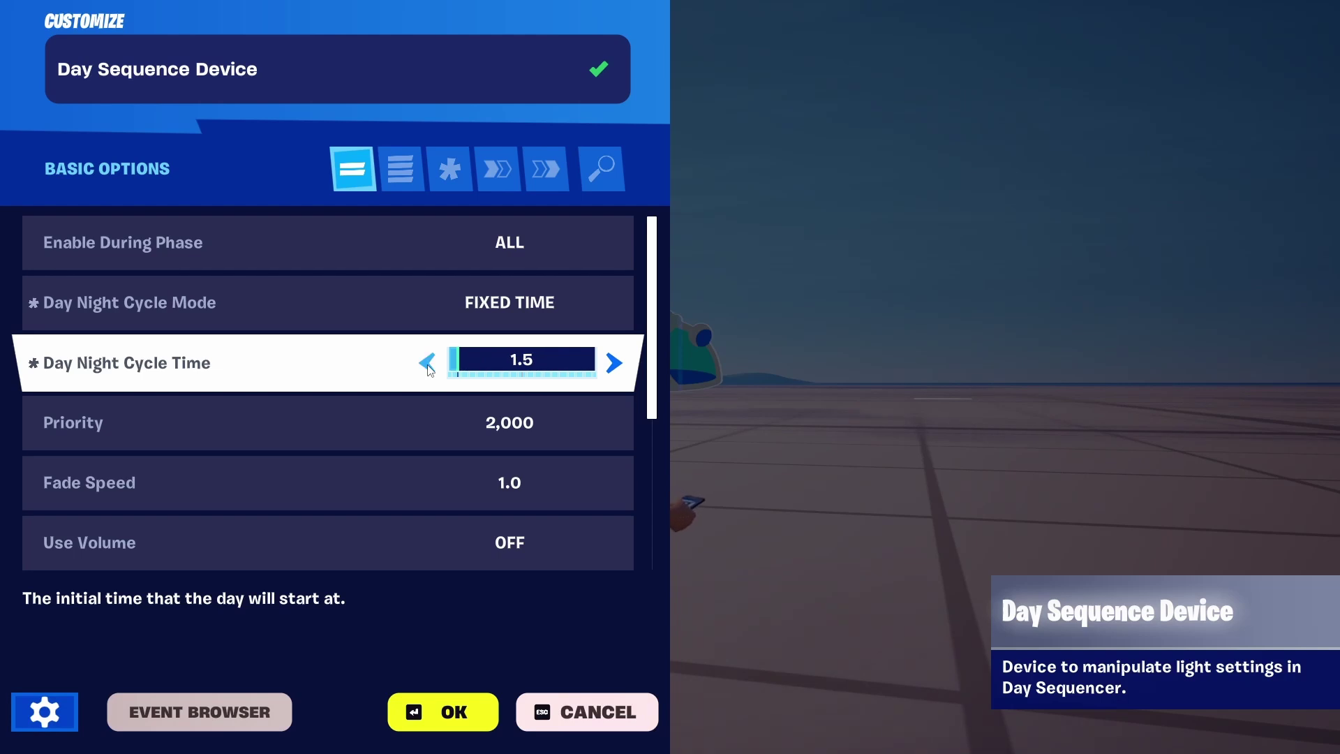
click(490, 723)
- Reopen the Day Sequence Device's customization and review its priority, volume and override options
key(a)
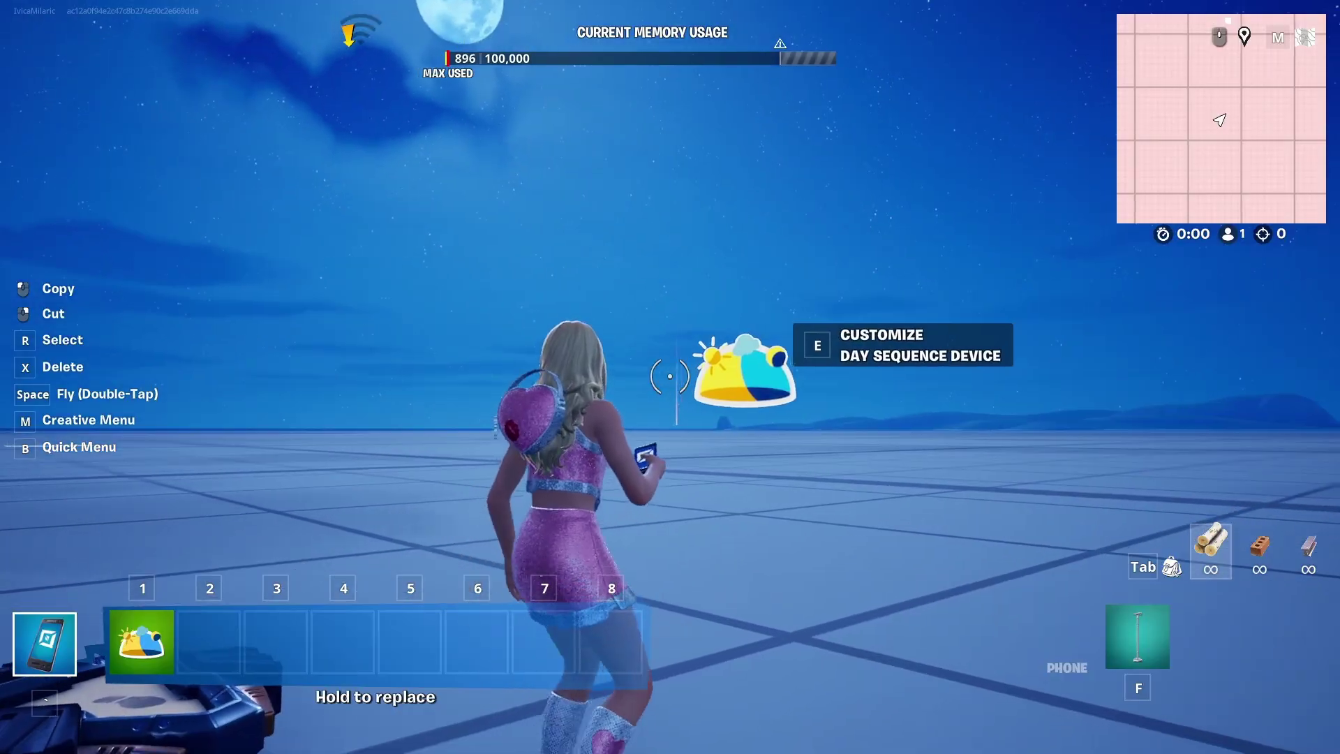
key(e)
click(548, 375)
click(569, 418)
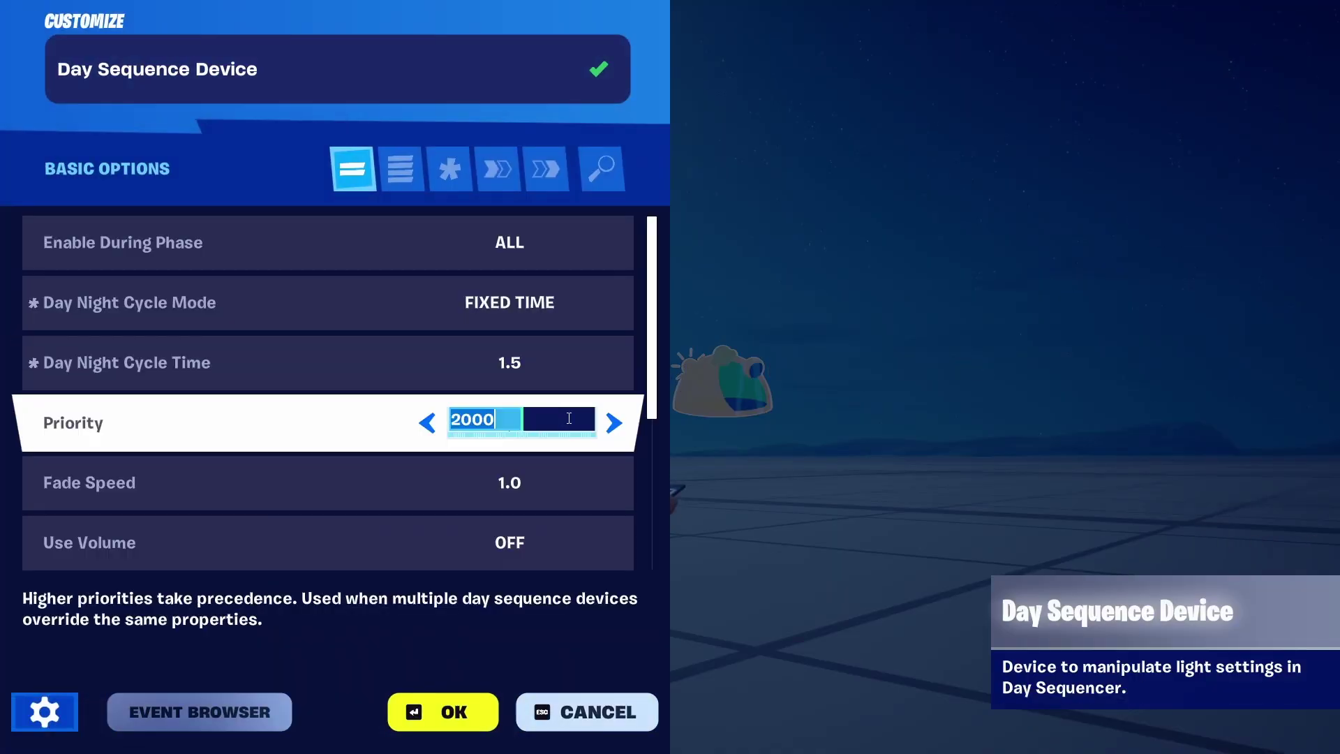
scroll(533, 419, down, 4)
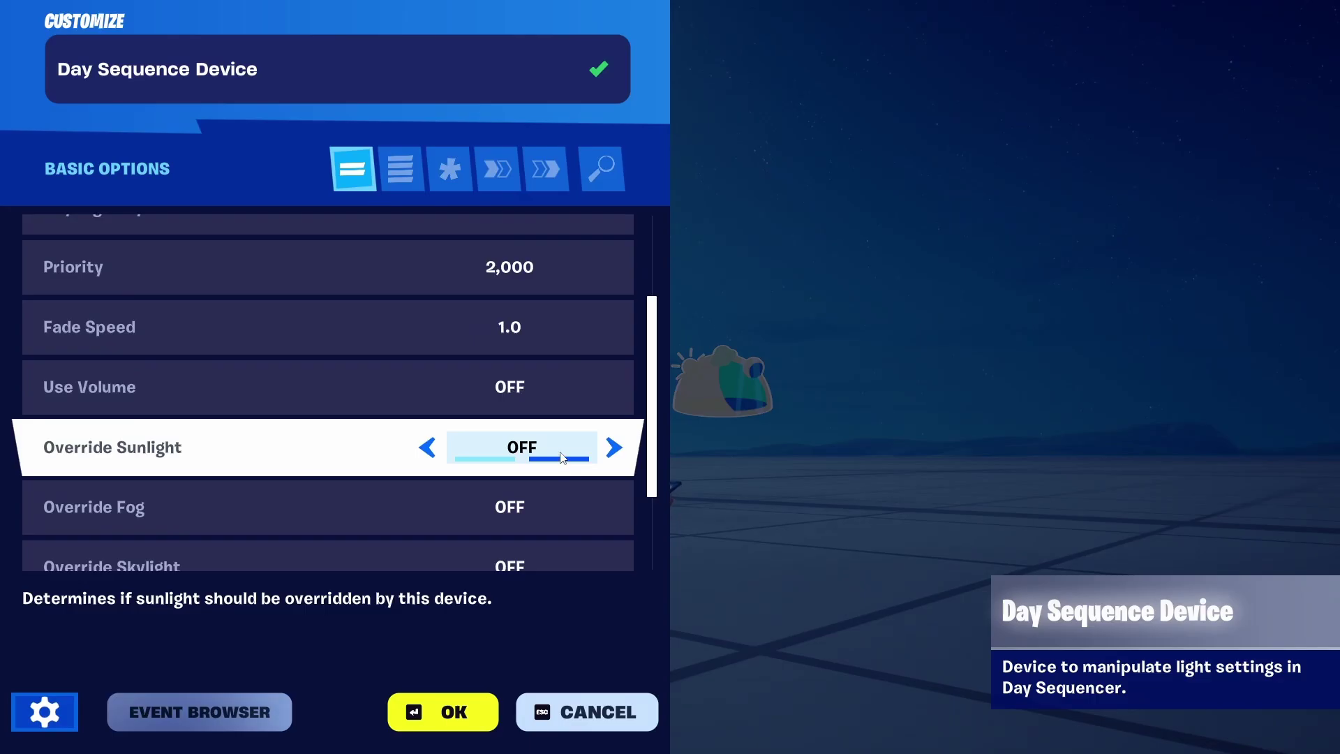
scroll(569, 450, down, 1)
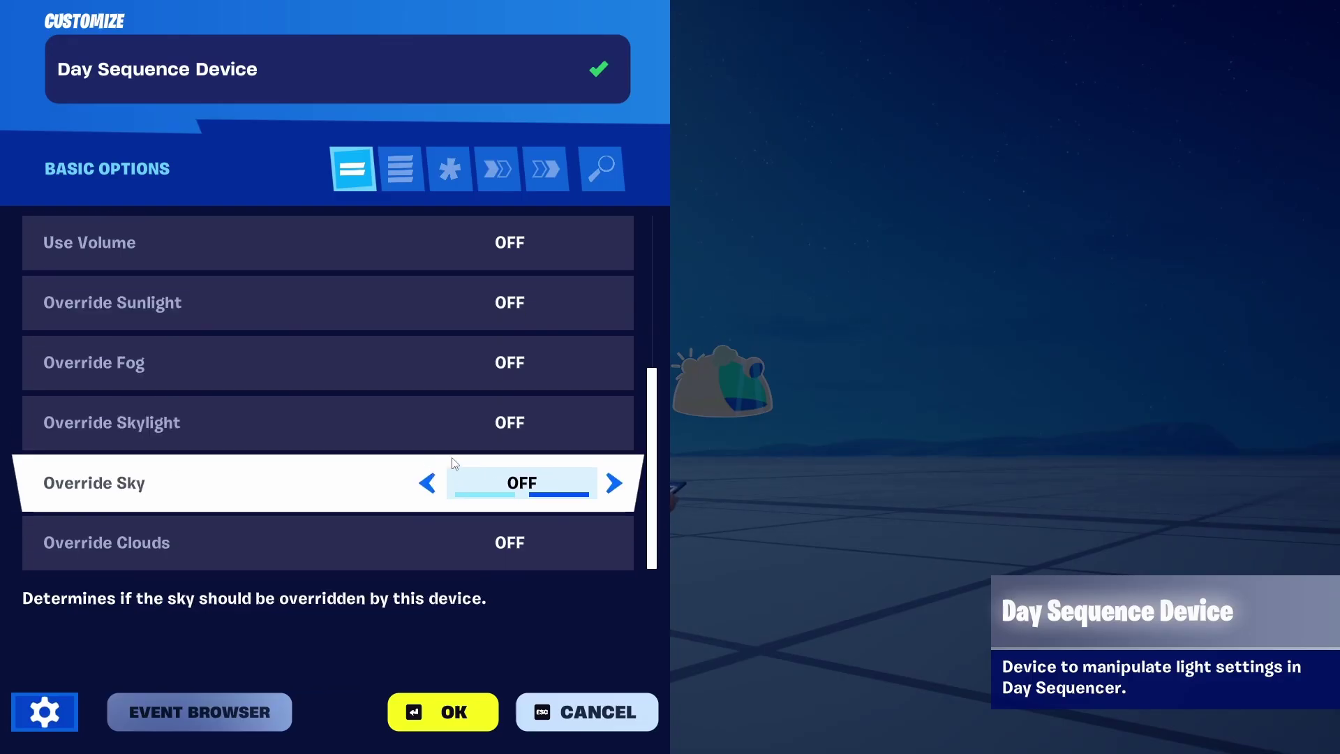
- Enable Override Sunlight to review its intensity, color and rotation options, and turn the override back off
click(441, 303)
click(511, 358)
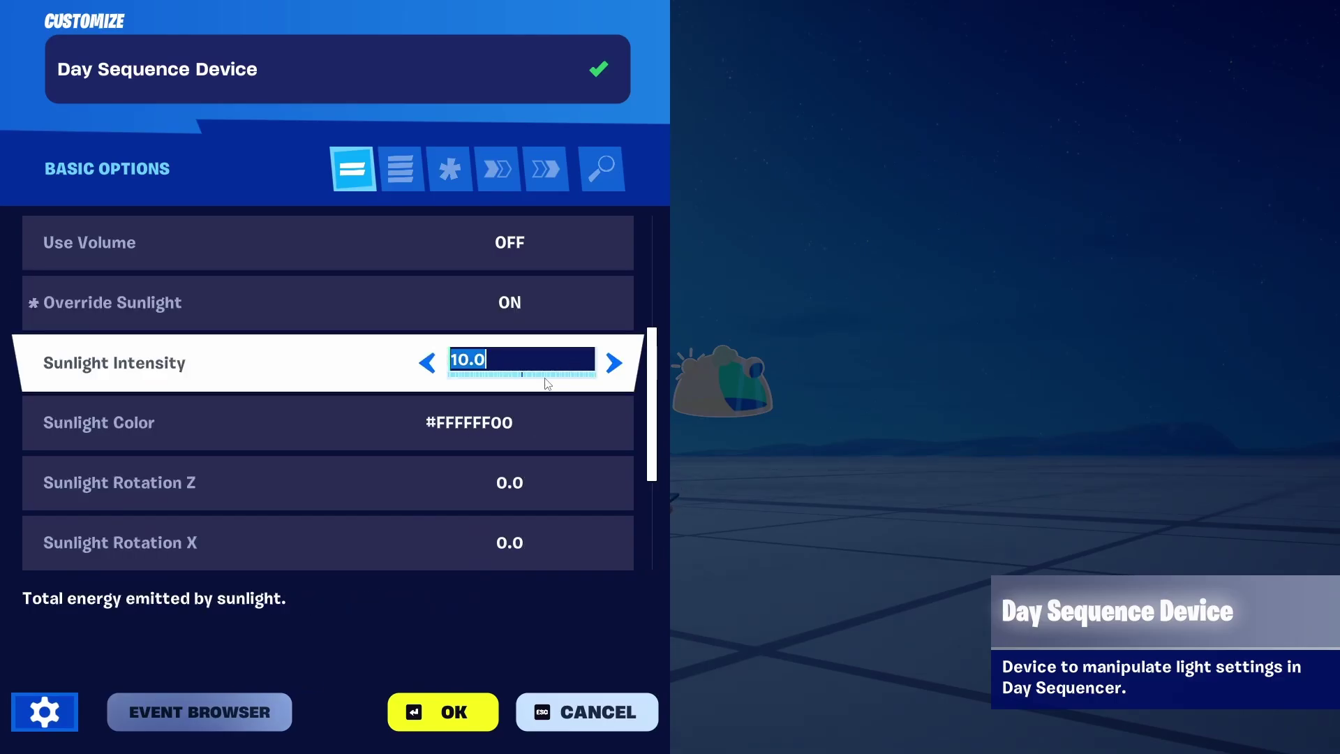
click(545, 453)
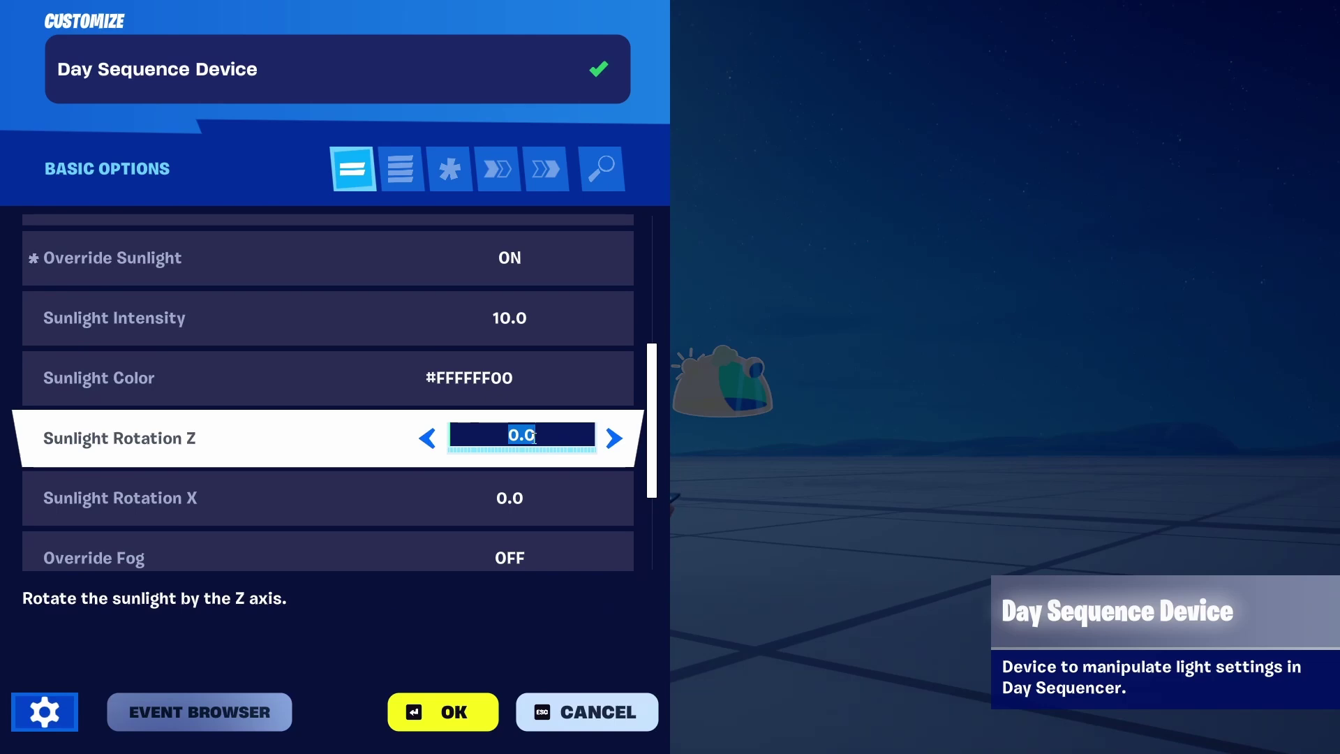
scroll(533, 447, down, 1)
click(535, 415)
scroll(536, 413, up, 2)
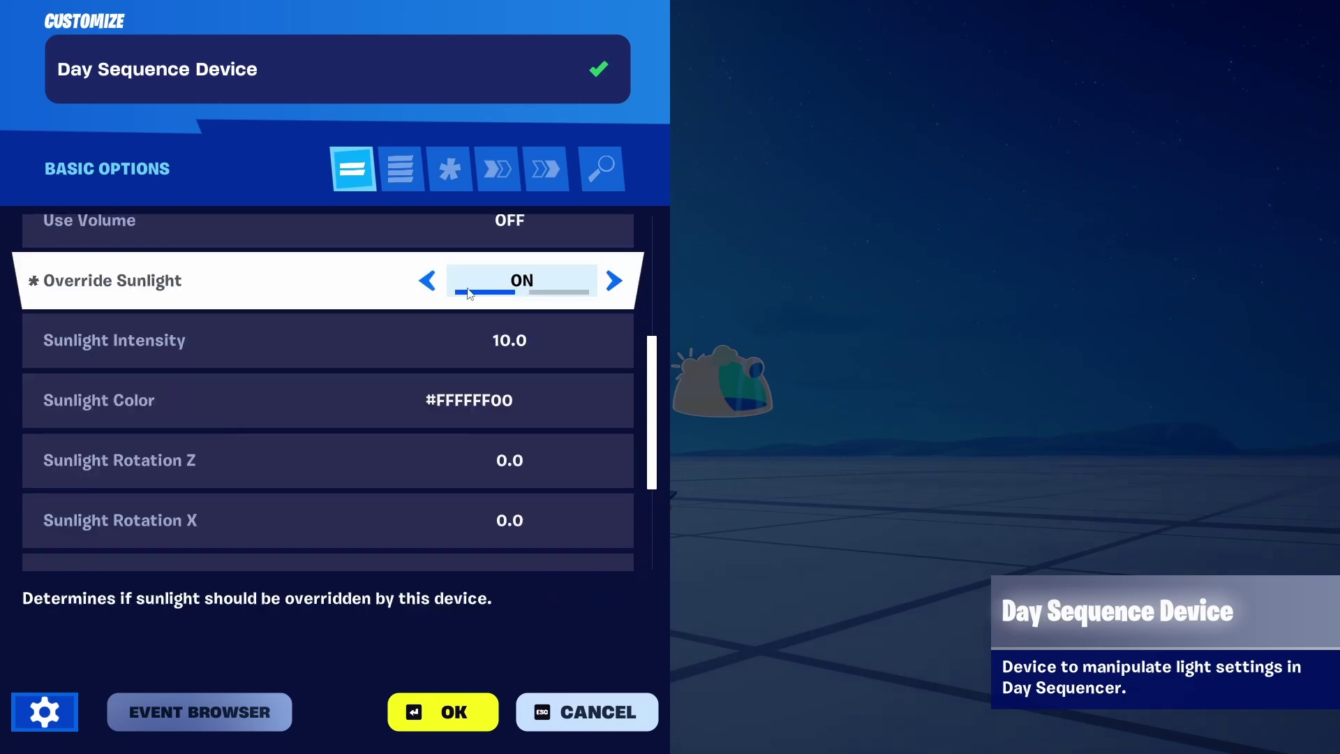
click(429, 282)
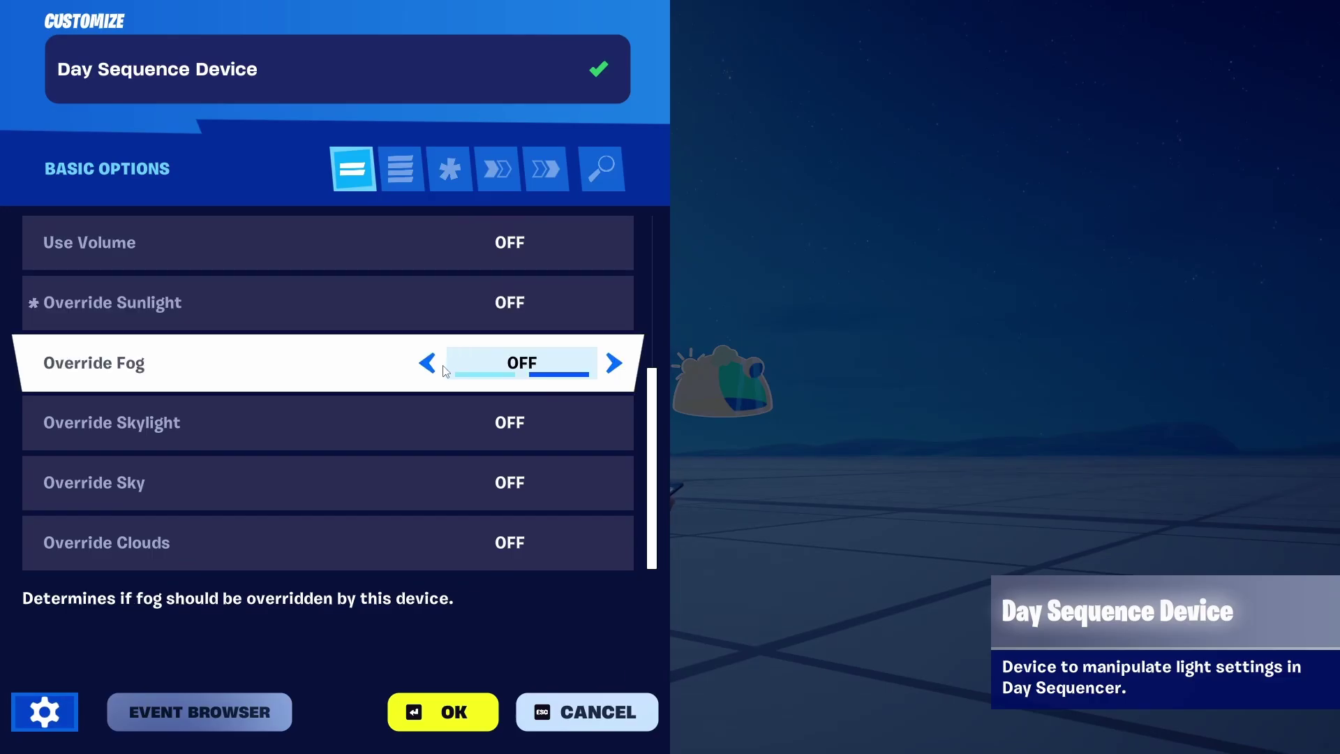
- Enable Override Fog on the Day Sequence Device and set the Fog Color to blue #0000FF
click(434, 370)
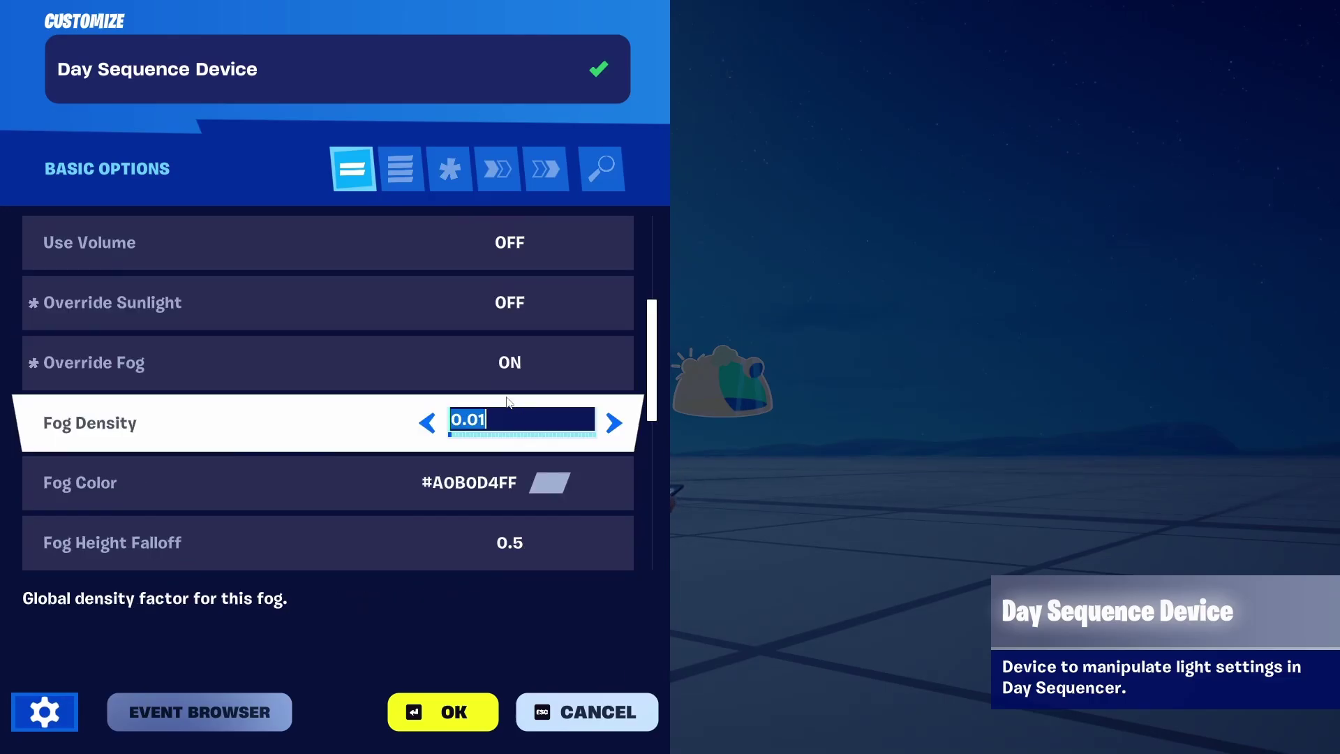
scroll(538, 416, down, 1)
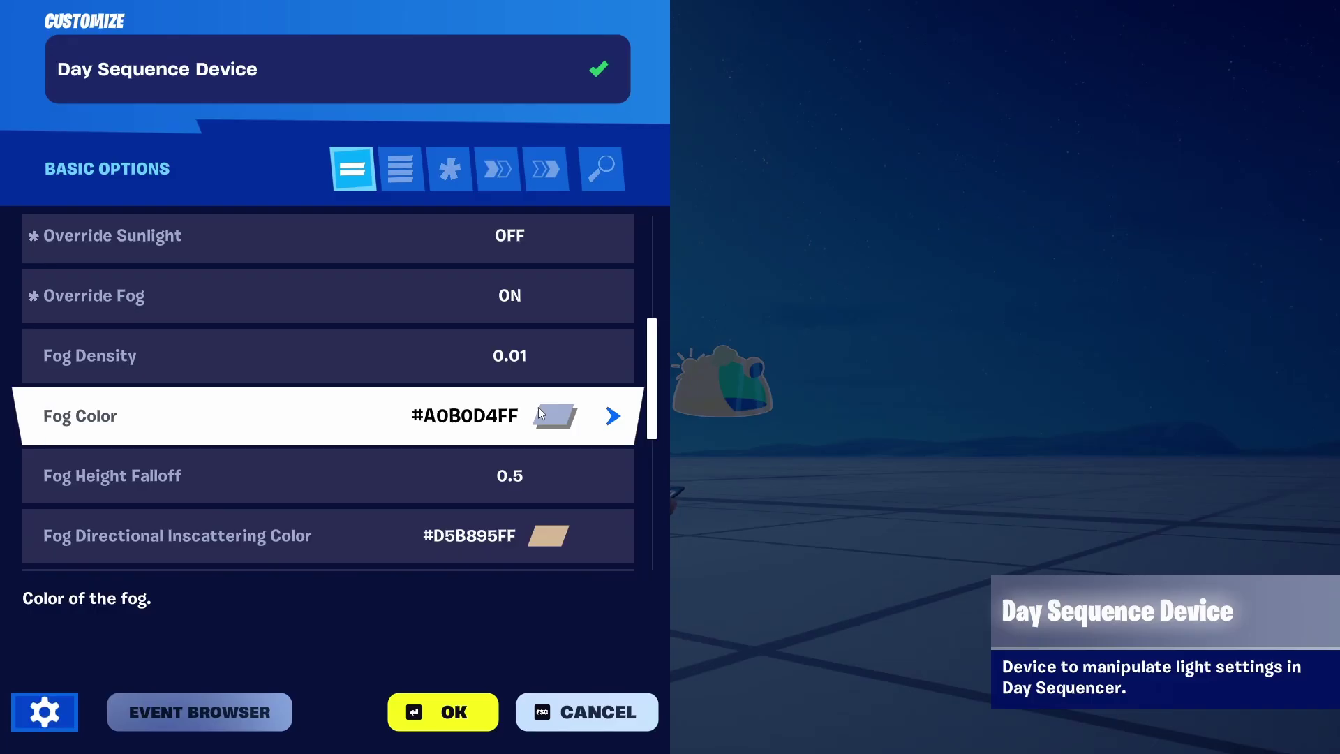
scroll(538, 407, up, 1)
click(538, 407)
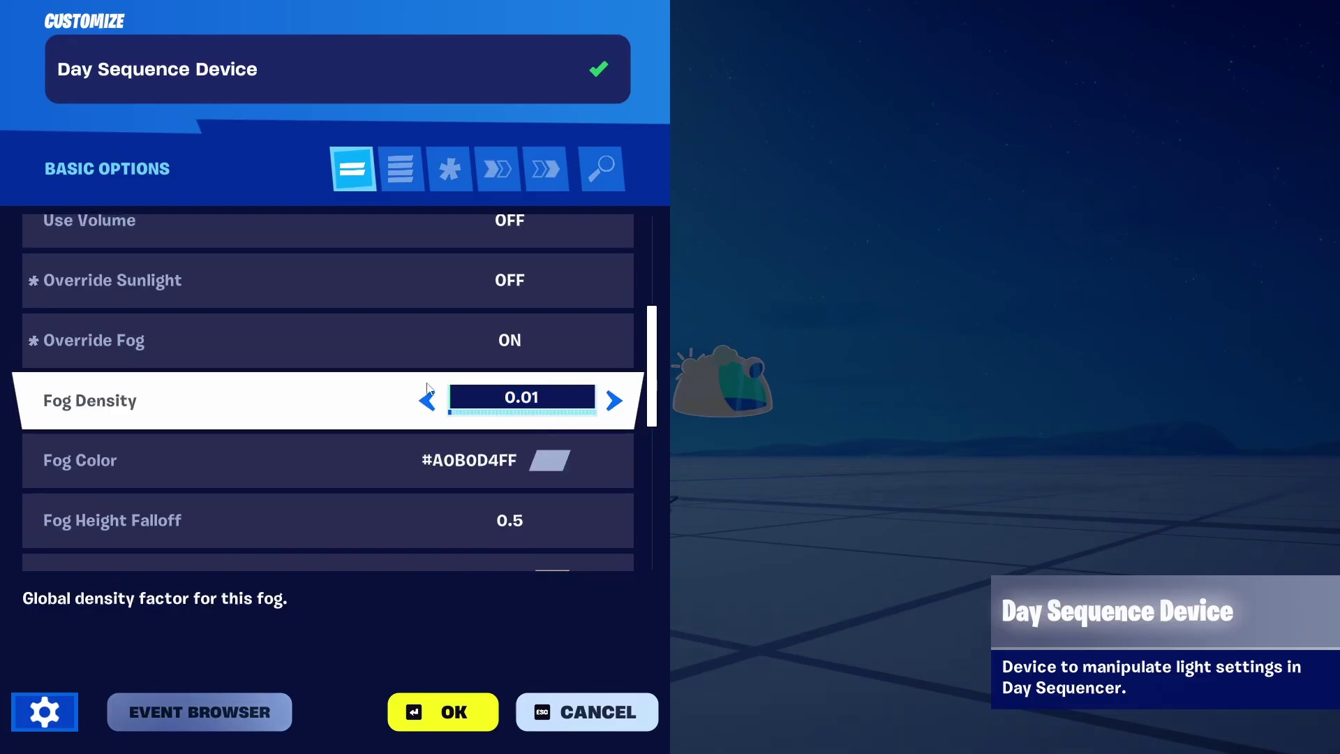
click(548, 469)
scroll(867, 563, down, 5)
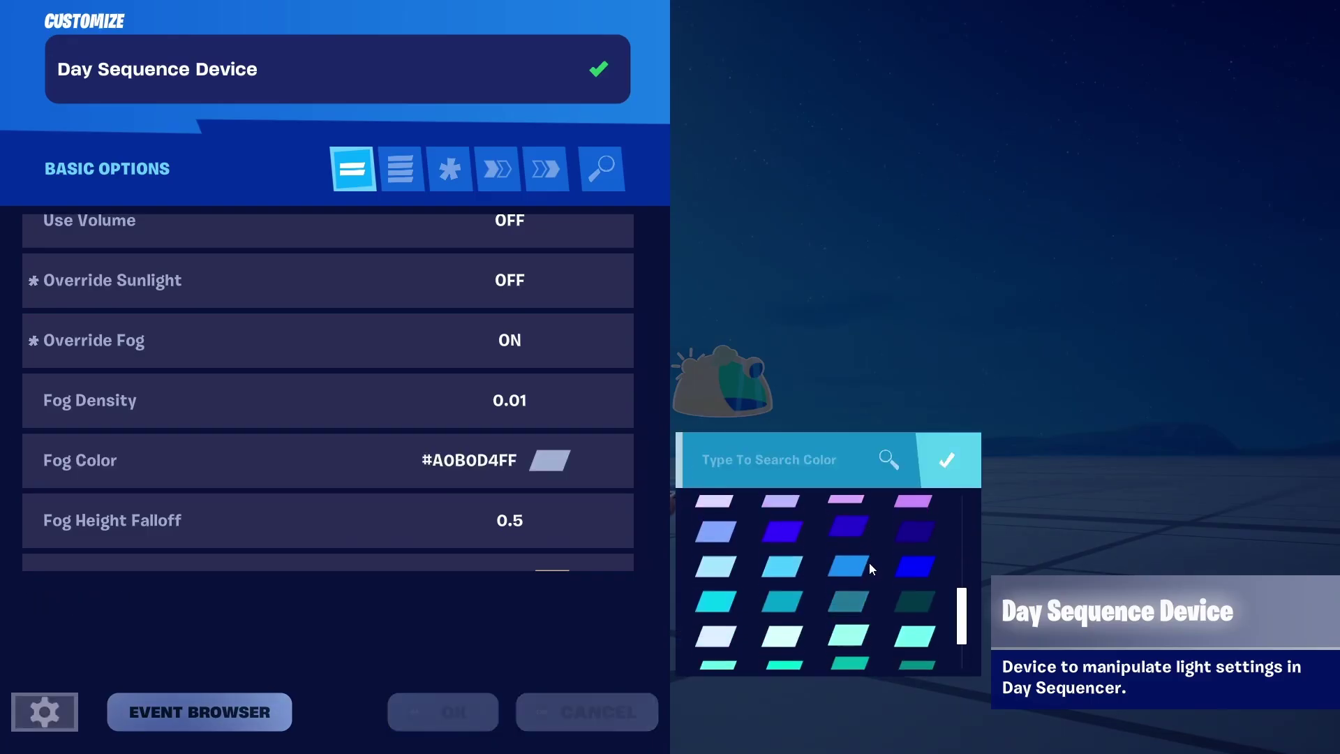
click(911, 543)
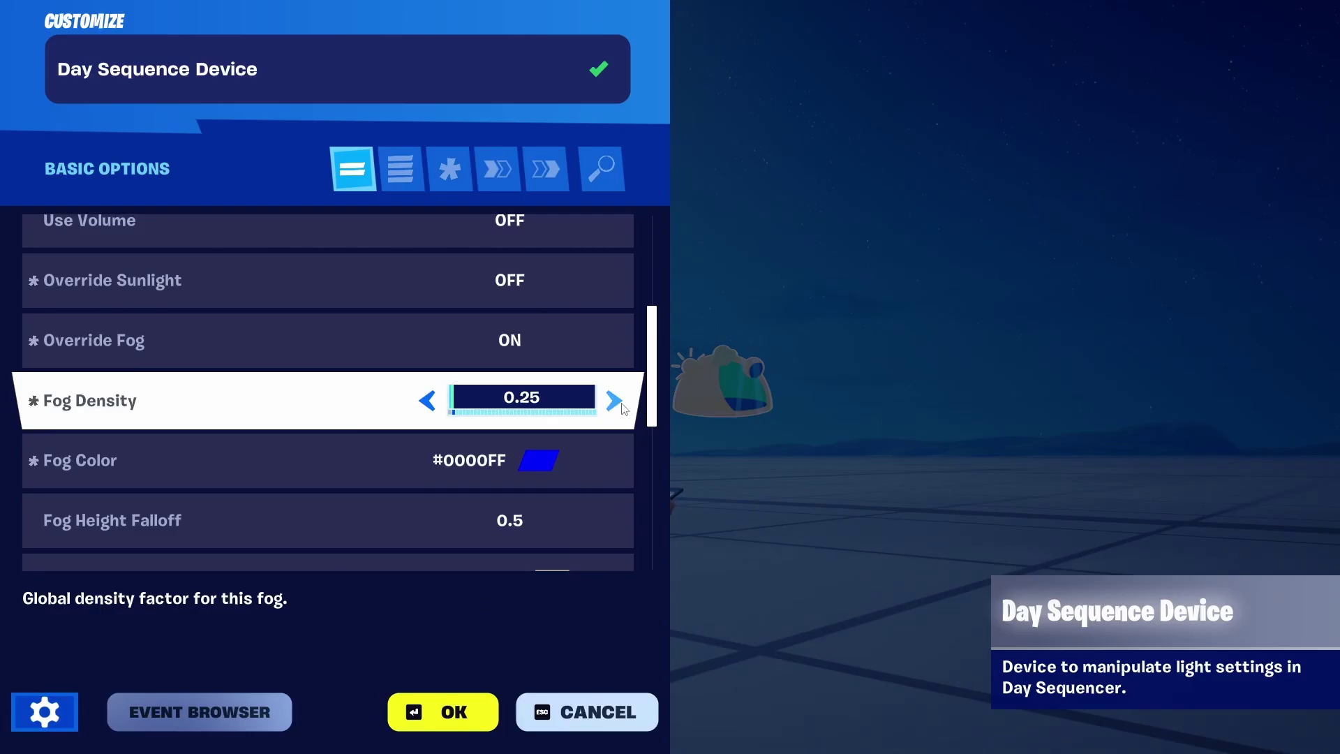
- Raise the Fog Density to 4.75
click(622, 404)
click(622, 405)
click(622, 404)
click(622, 405)
click(622, 405)
click(622, 405)
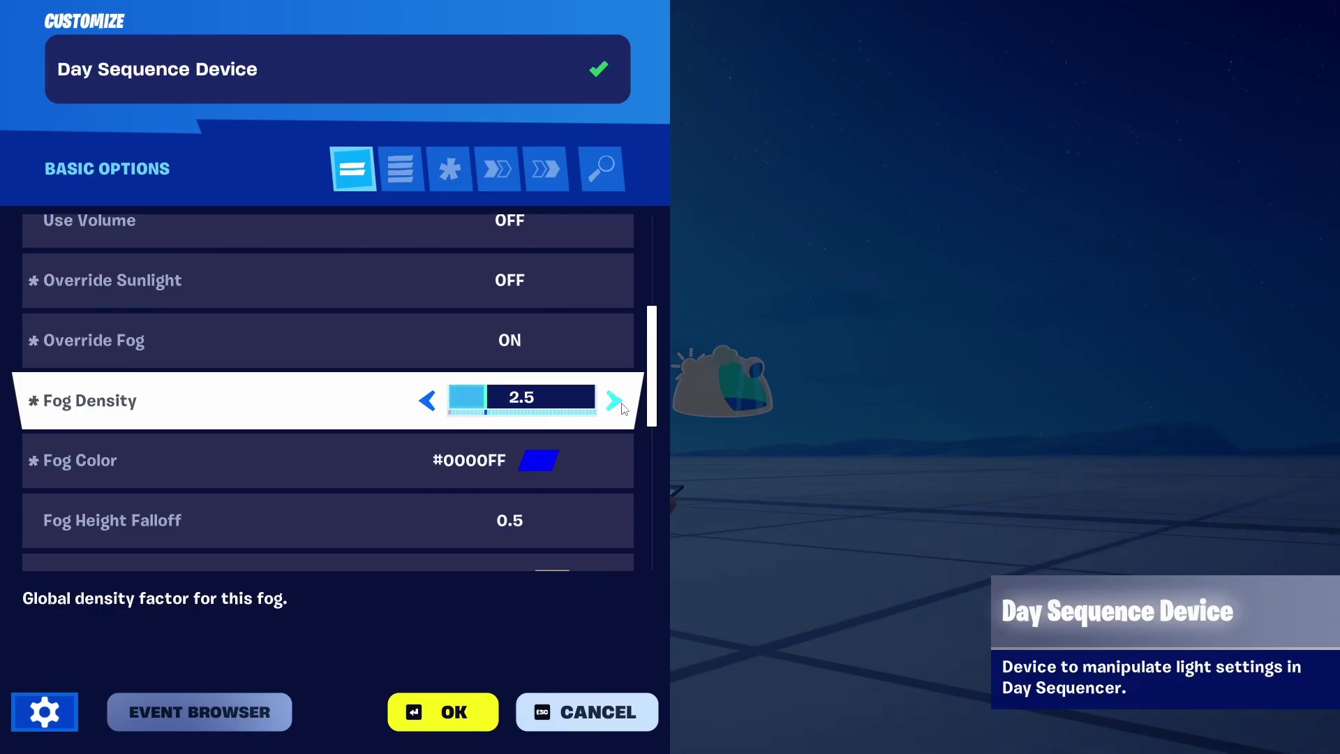
click(621, 405)
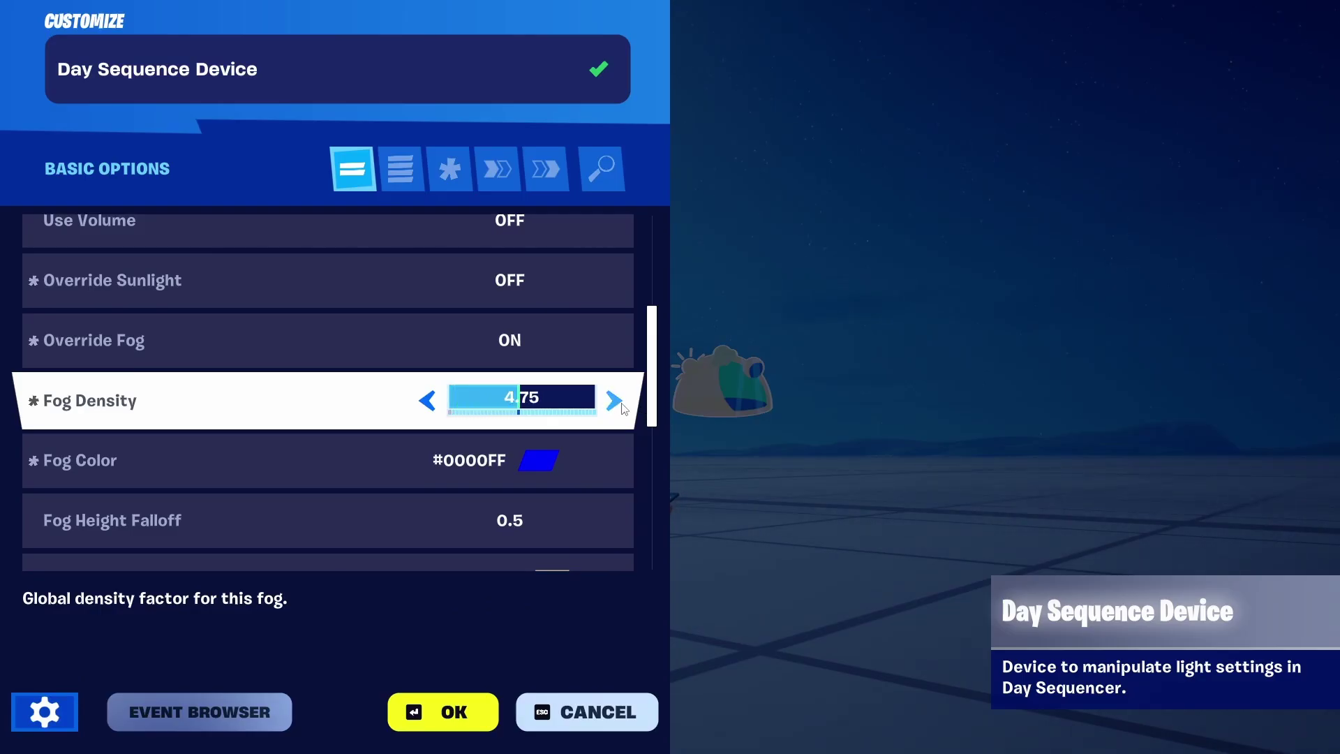
- Set the Day Sequence Device's Fog Directional Inscattering Color to #3500FF
scroll(623, 407, down, 1)
scroll(617, 408, down, 1)
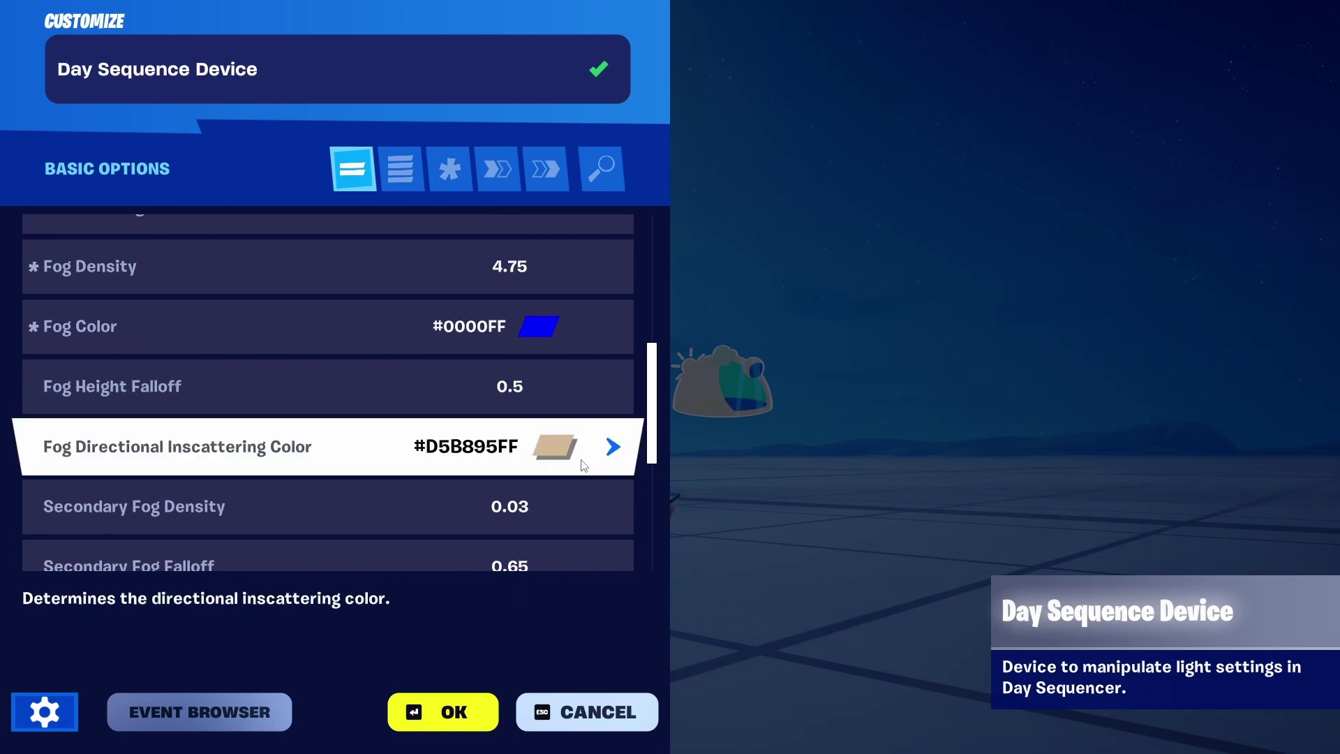
click(614, 446)
scroll(821, 605, down, 15)
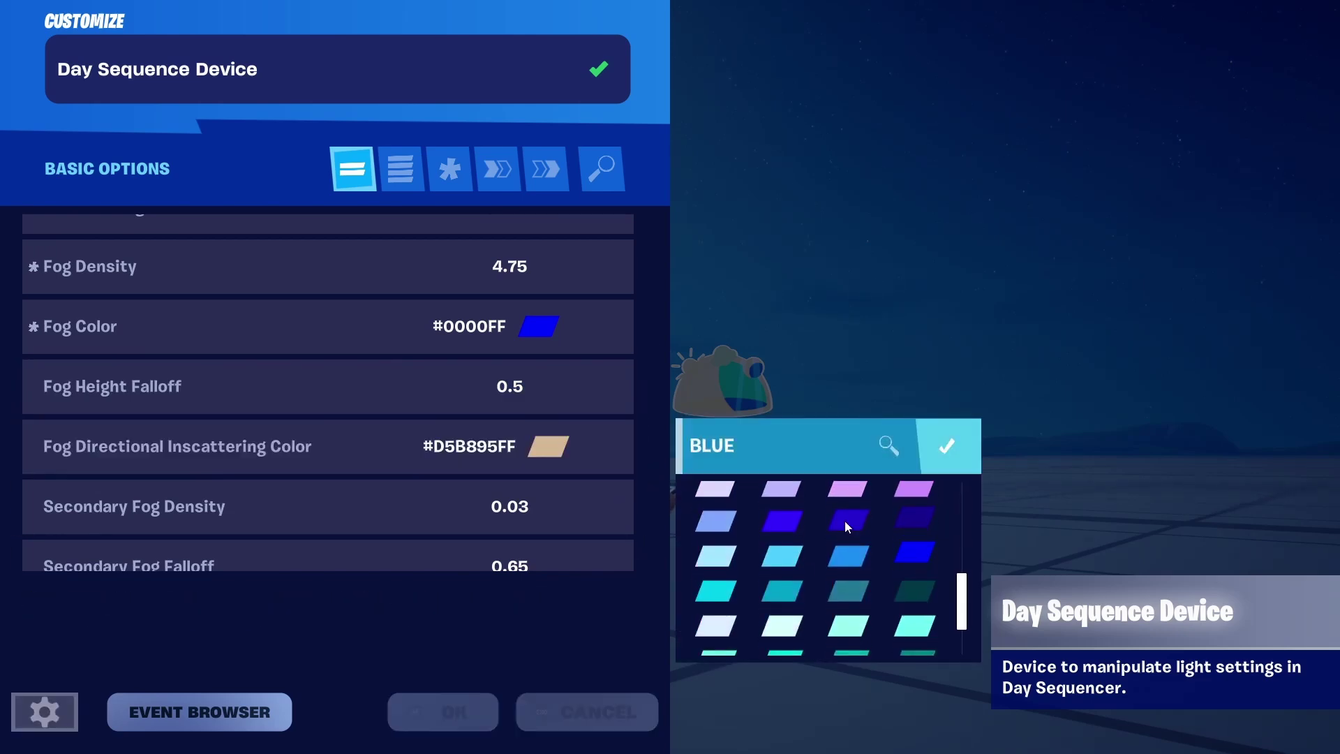
click(779, 520)
scroll(554, 437, down, 1)
click(554, 437)
key(Return)
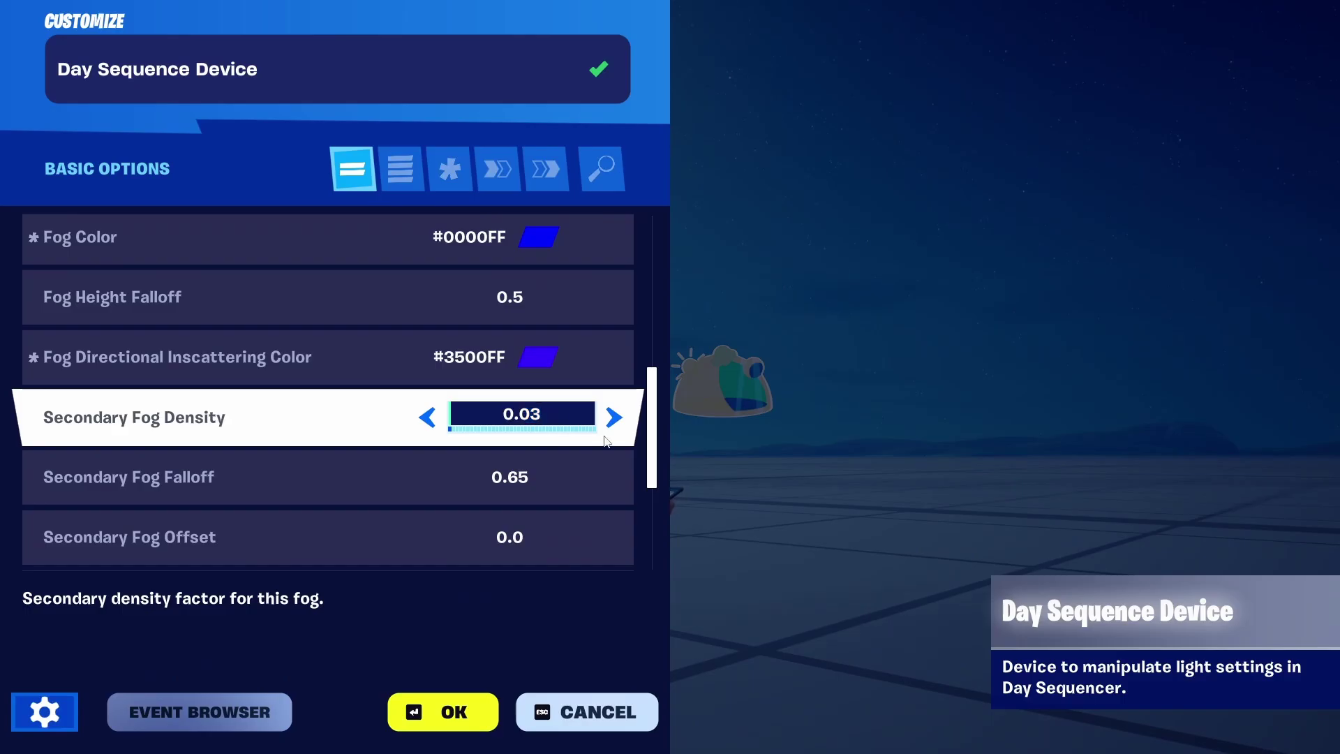
- Set the Fog Max Opacity to 0.12 and apply the device settings
scroll(610, 441, down, 1)
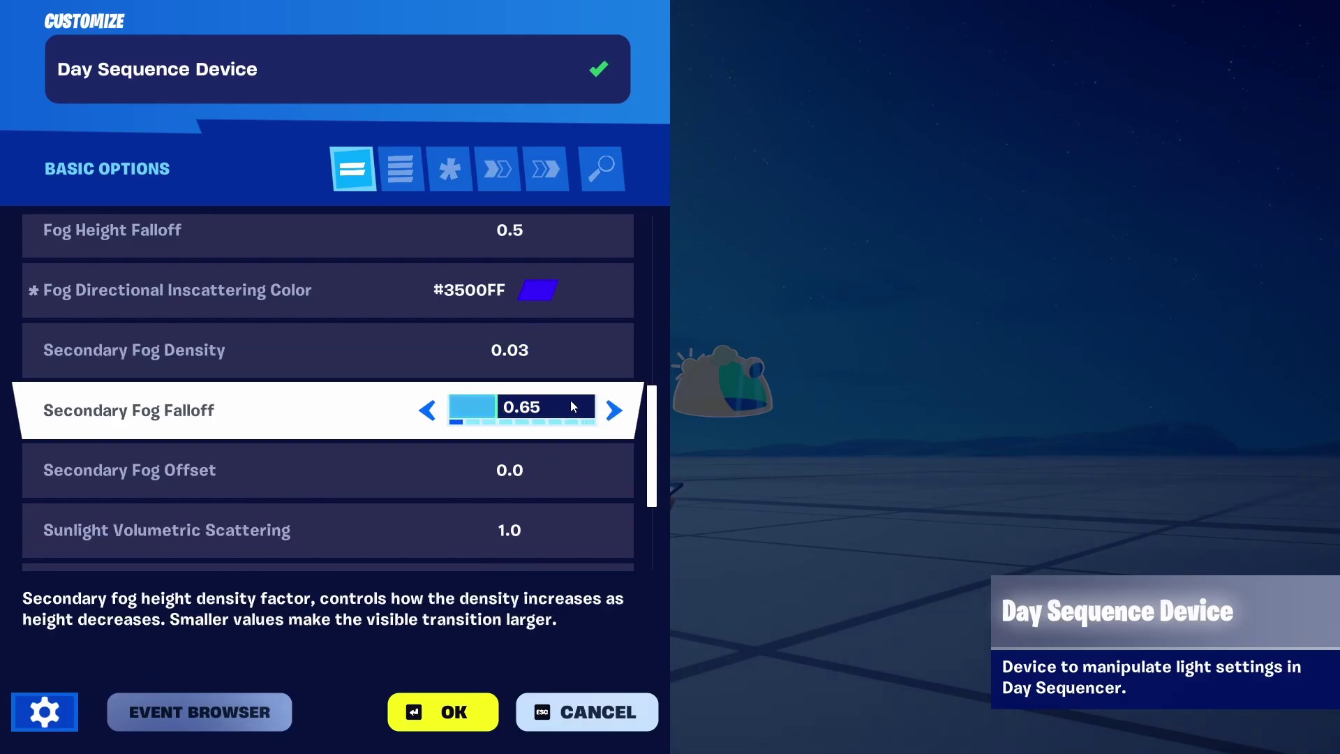
scroll(527, 434, down, 3)
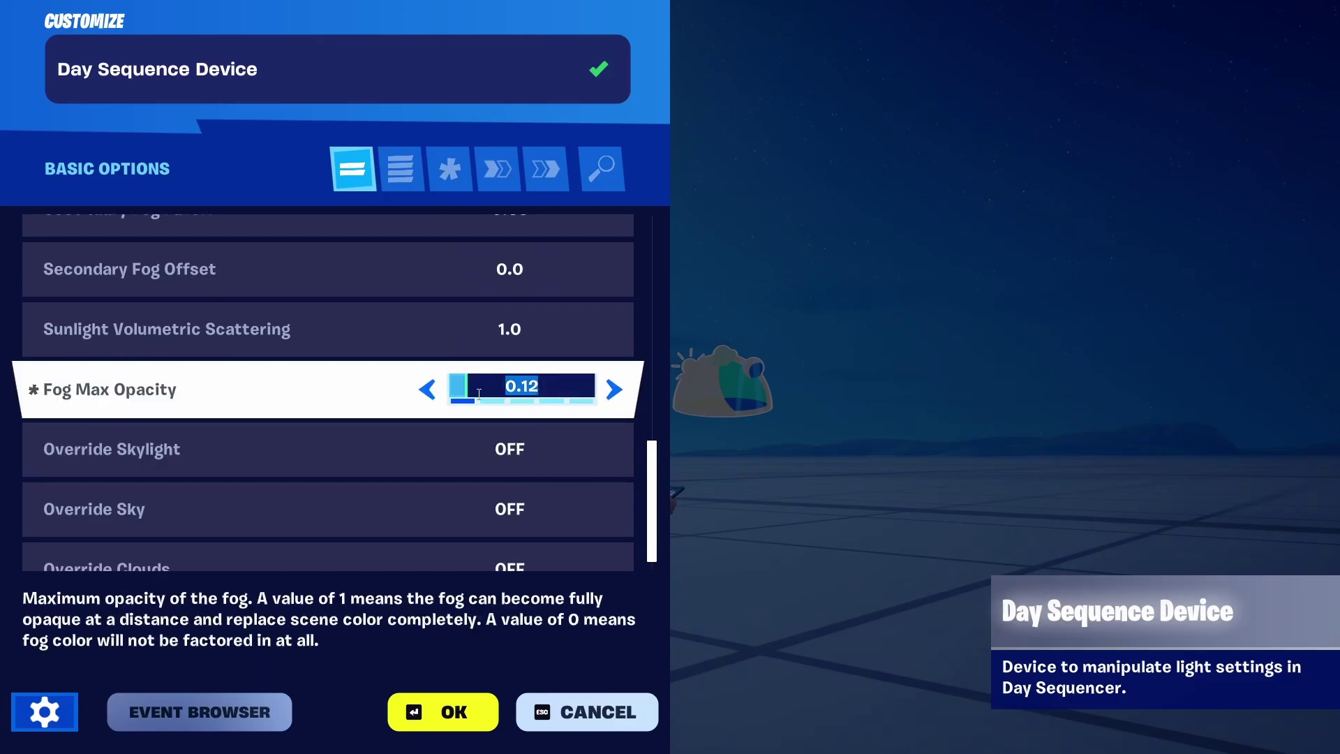
click(551, 342)
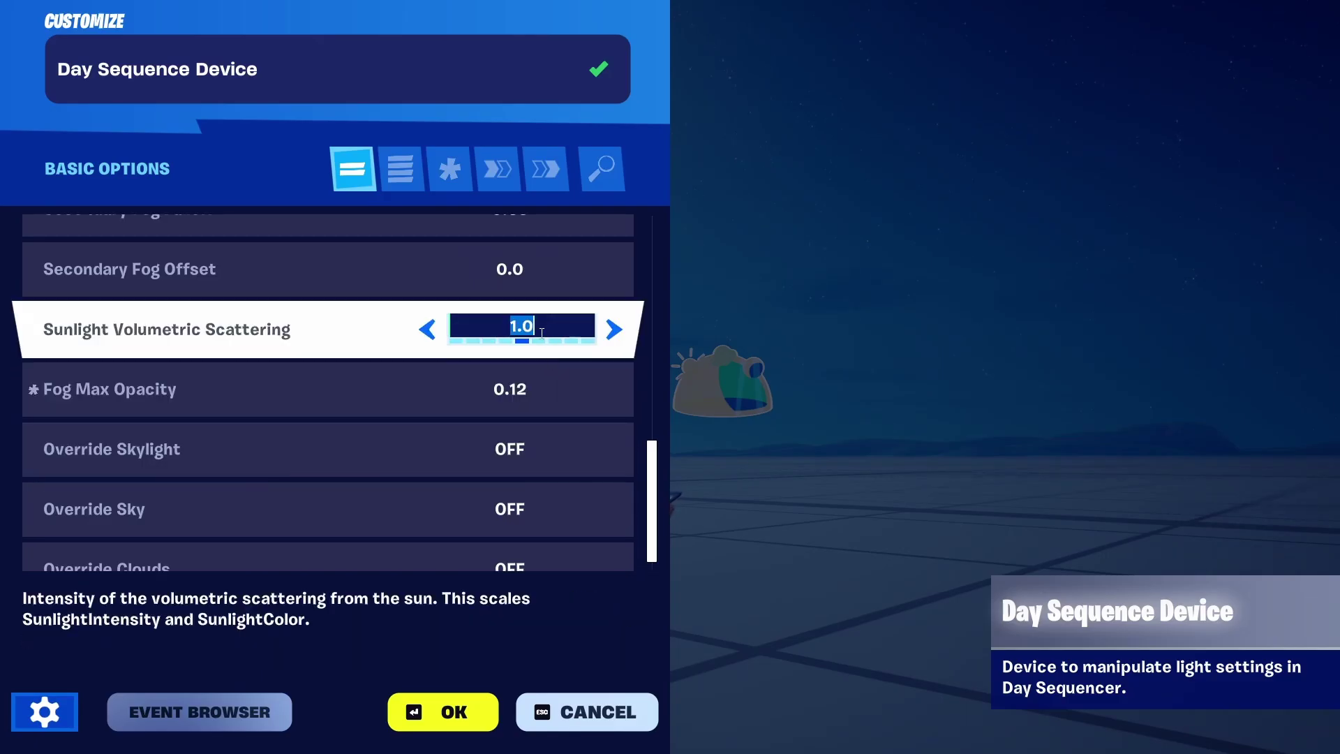
key(Return)
click(438, 711)
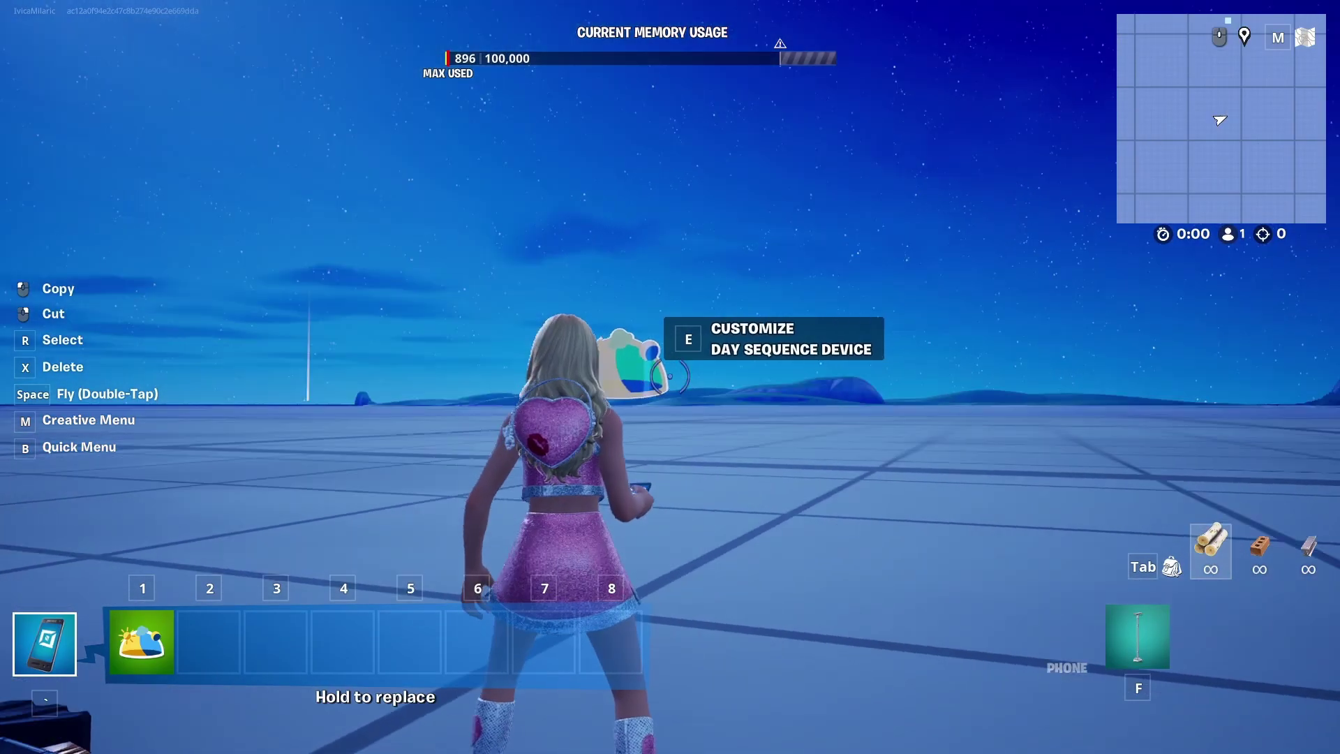
key(s)
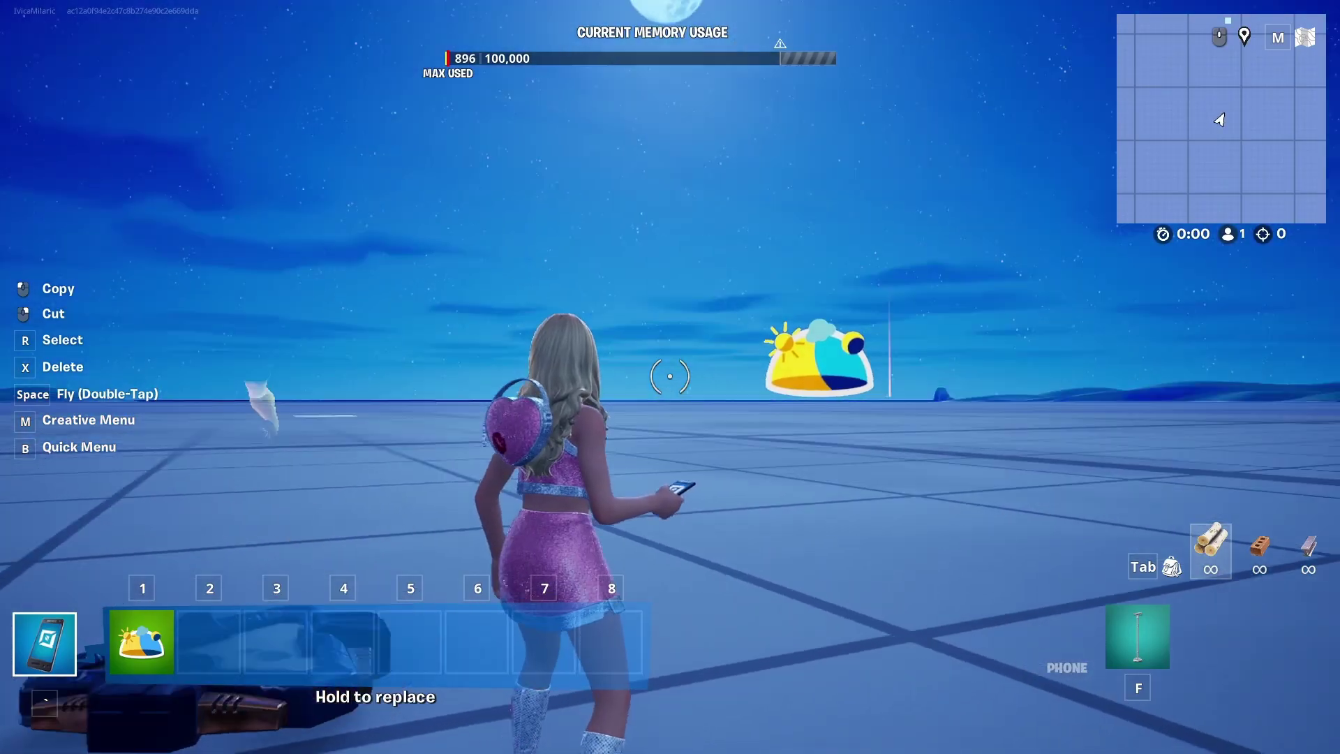
- Reopen the Day Sequence Device's customization and enable Override Skylight
key(e)
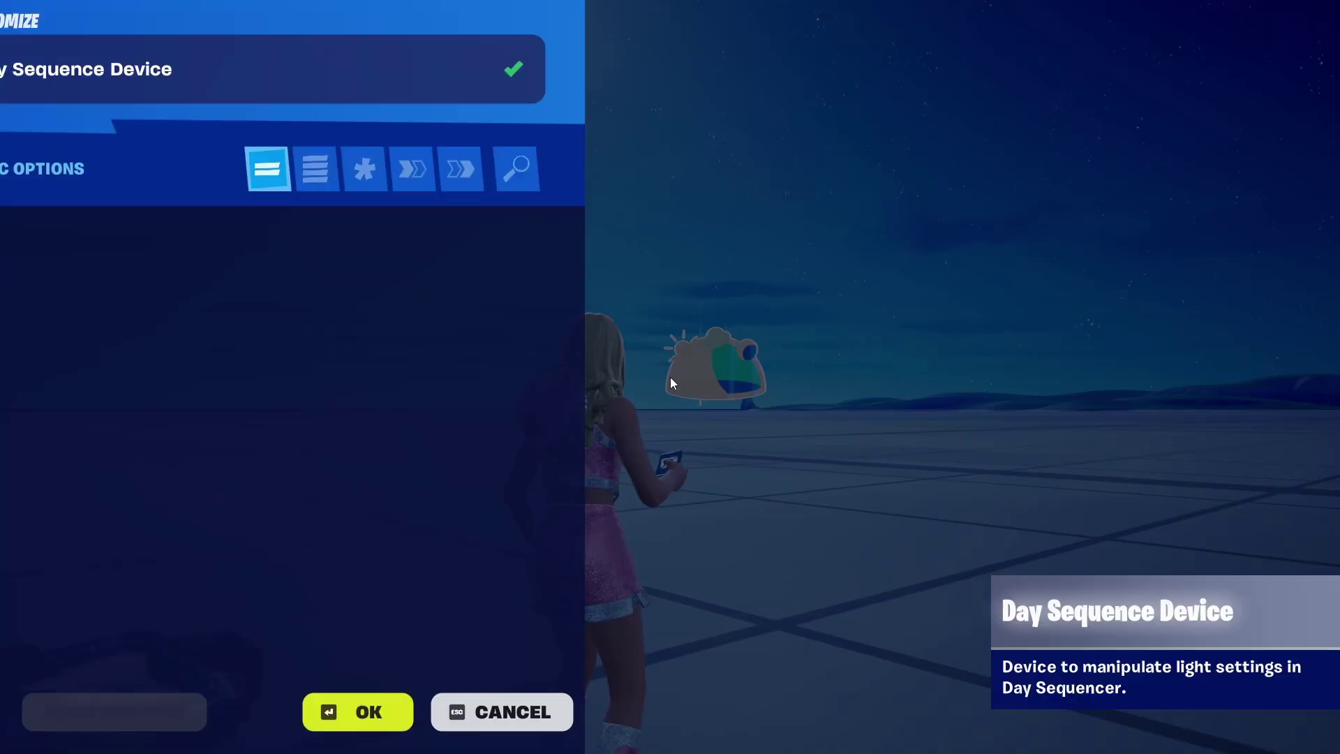
scroll(632, 408, down, 6)
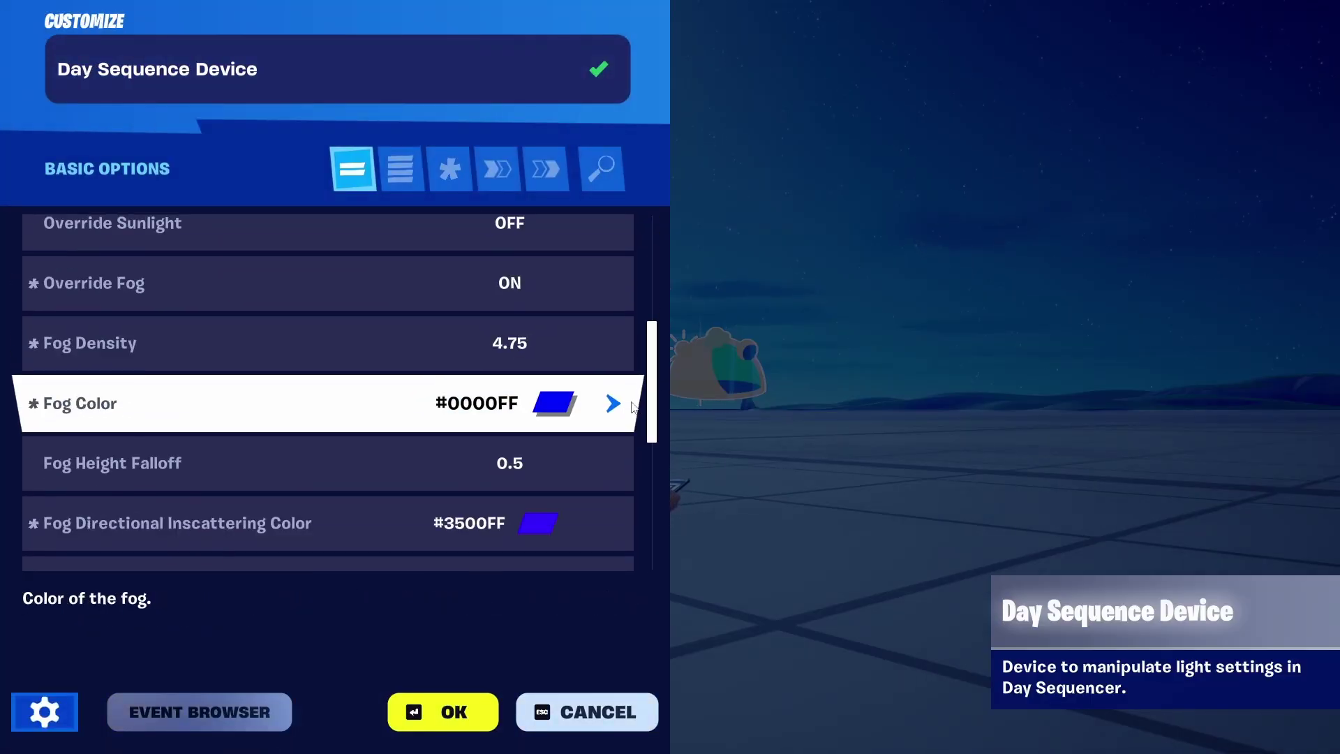
scroll(633, 407, down, 3)
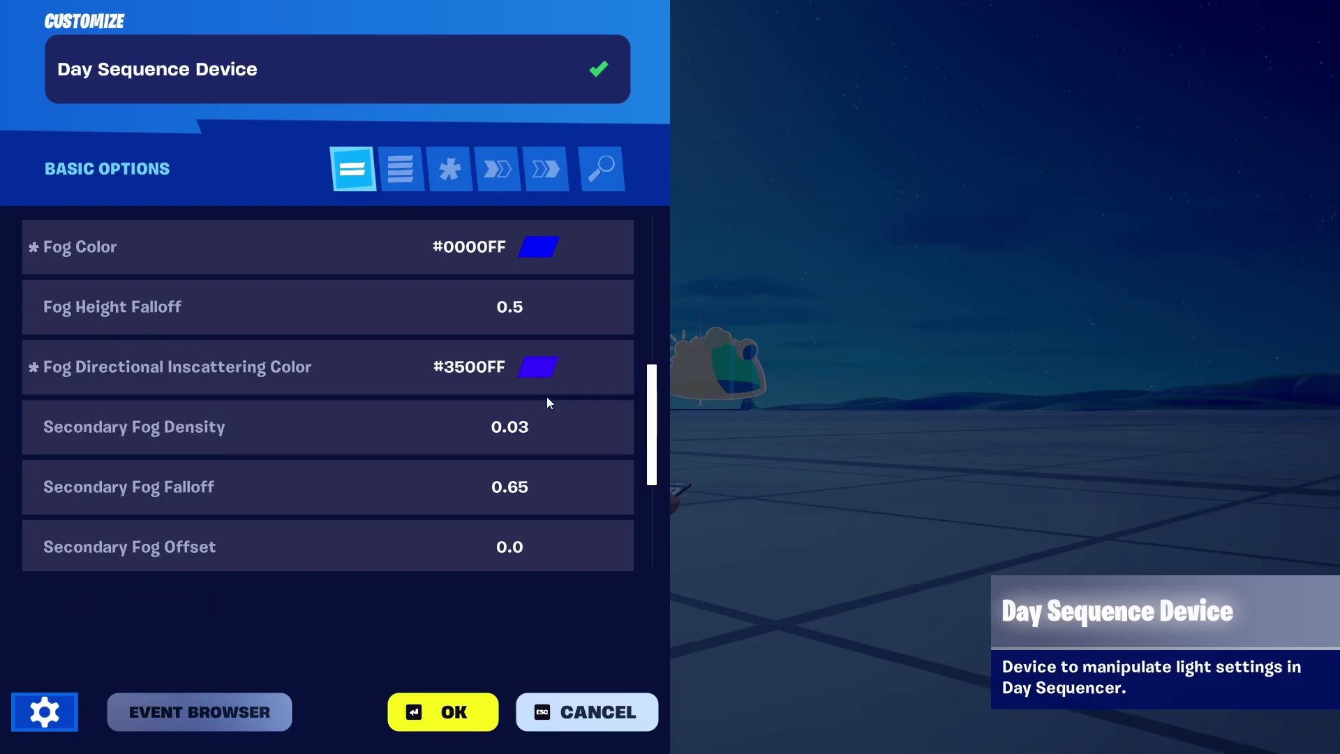
scroll(513, 393, down, 4)
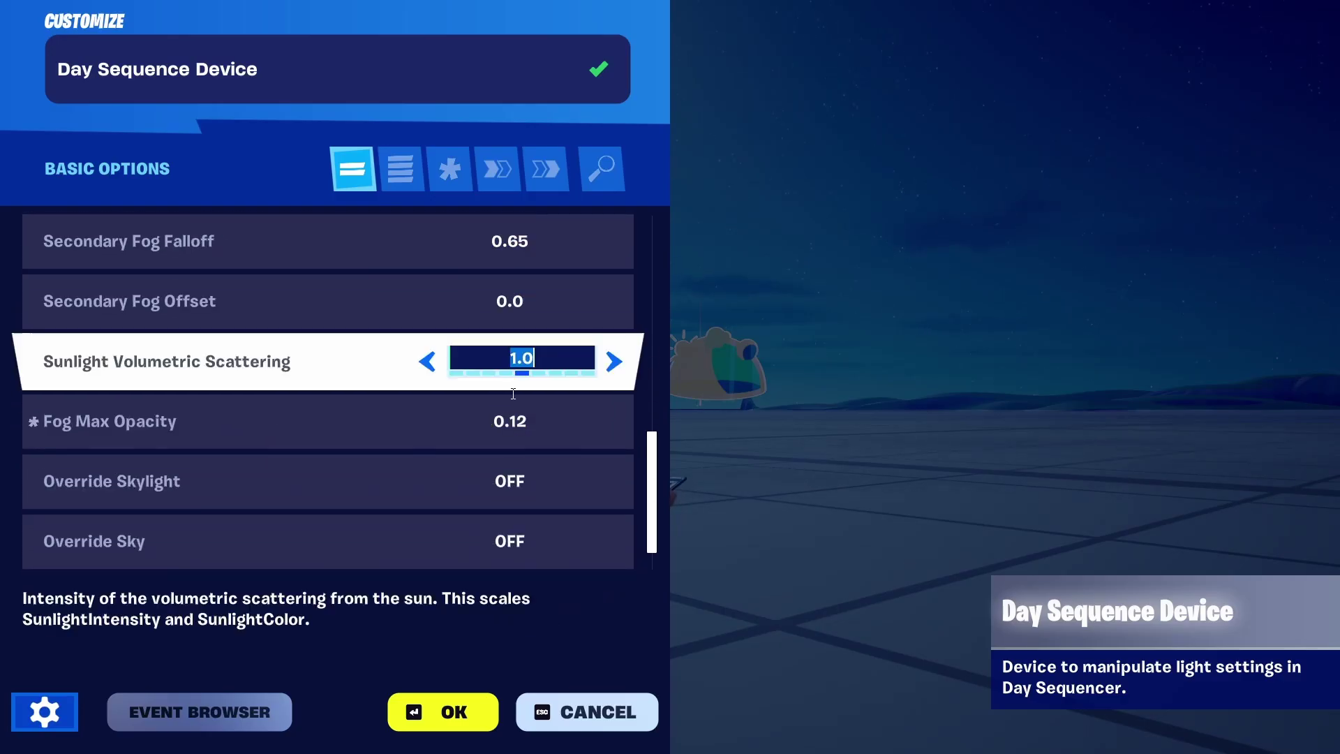
scroll(513, 393, down, 1)
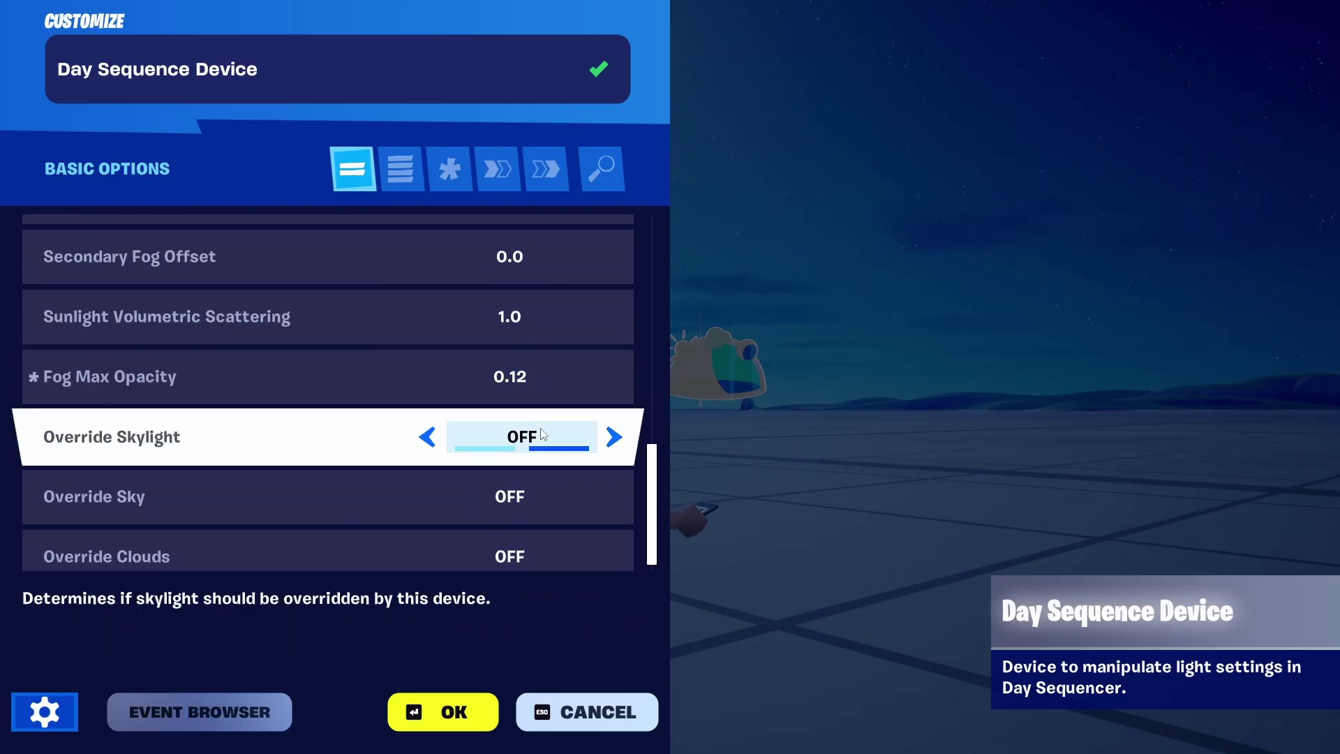
click(612, 436)
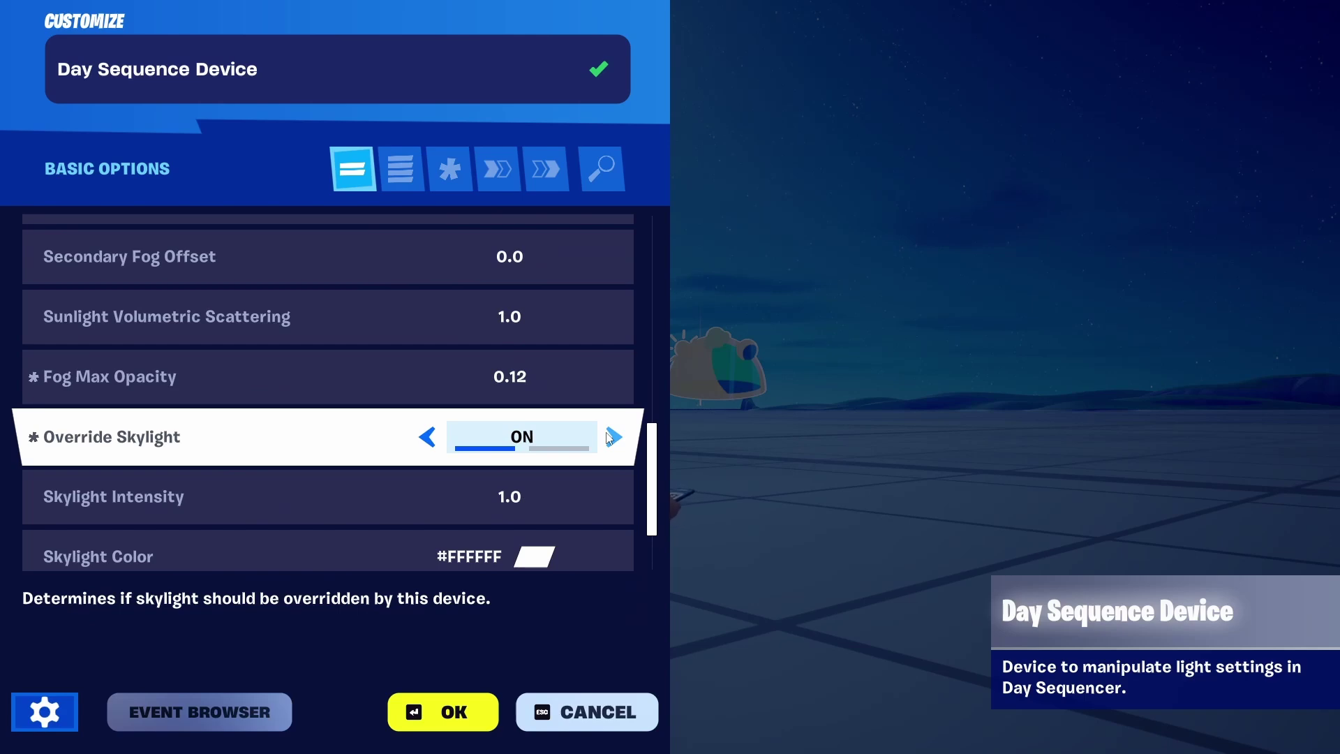
- Raise the Skylight Intensity to 3.0
scroll(610, 438, down, 1)
scroll(610, 437, down, 1)
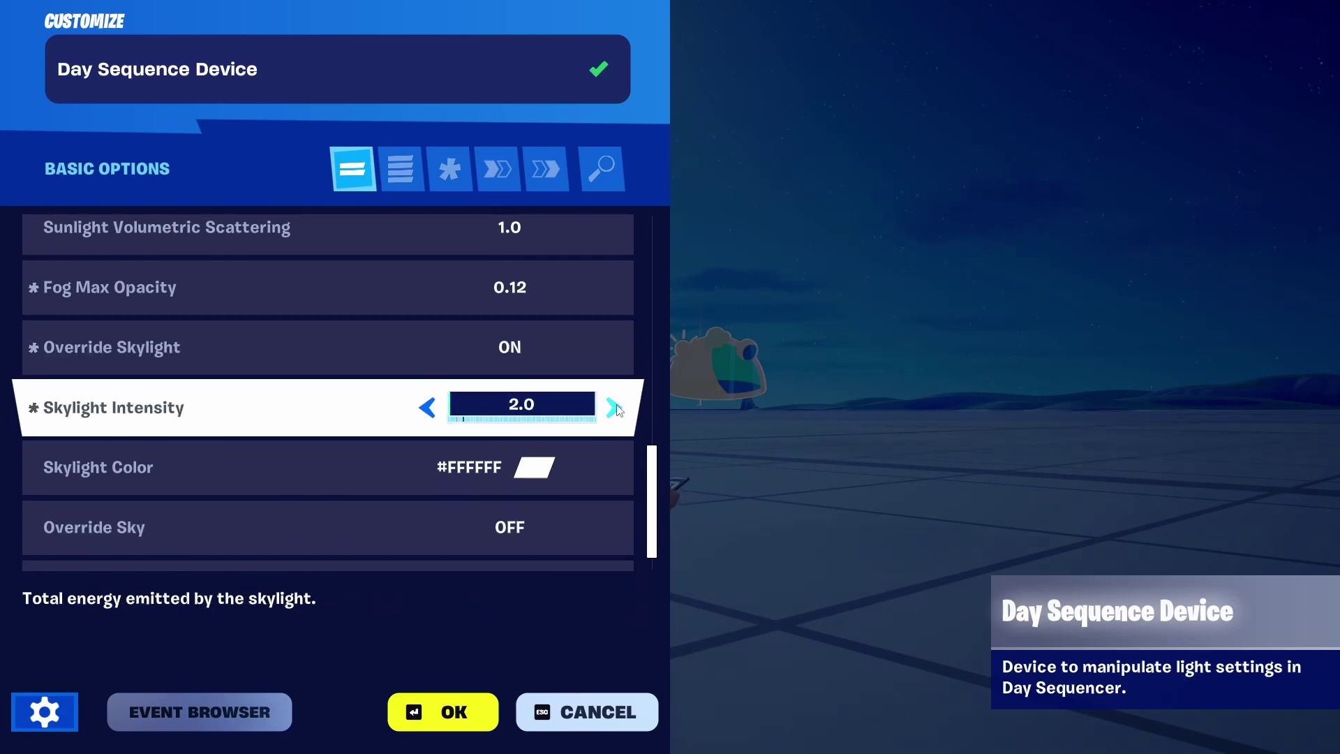
click(614, 407)
- Set the Skylight Color to blue #0000FF and apply the device settings
click(612, 467)
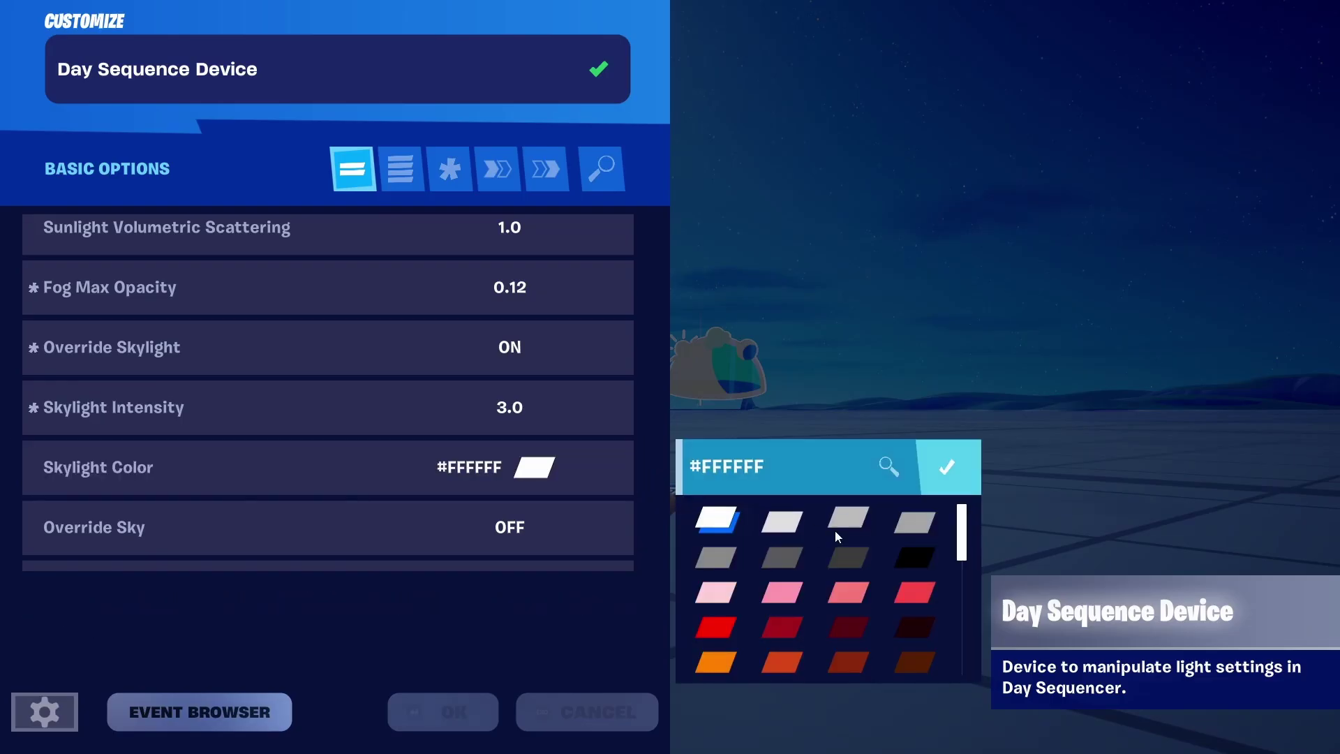
scroll(853, 549, down, 1)
scroll(896, 608, down, 5)
click(914, 617)
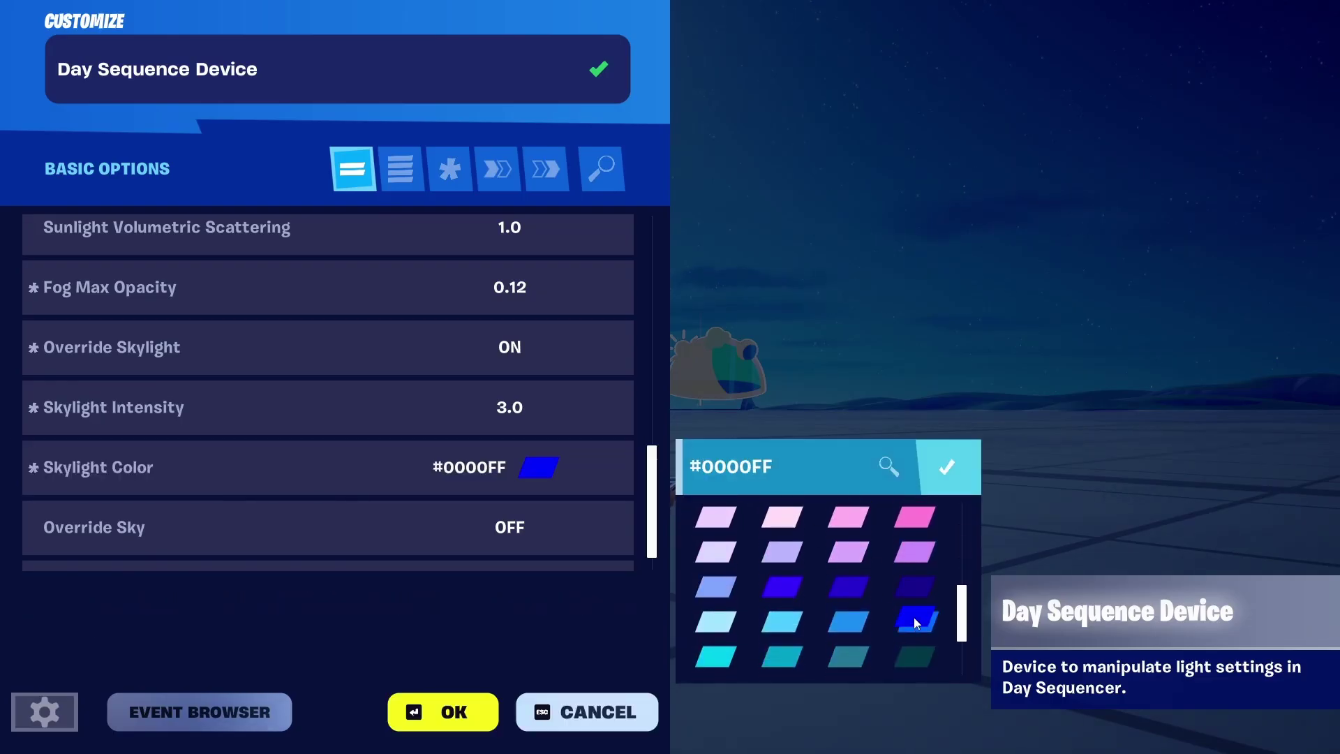
click(914, 617)
scroll(569, 464, down, 1)
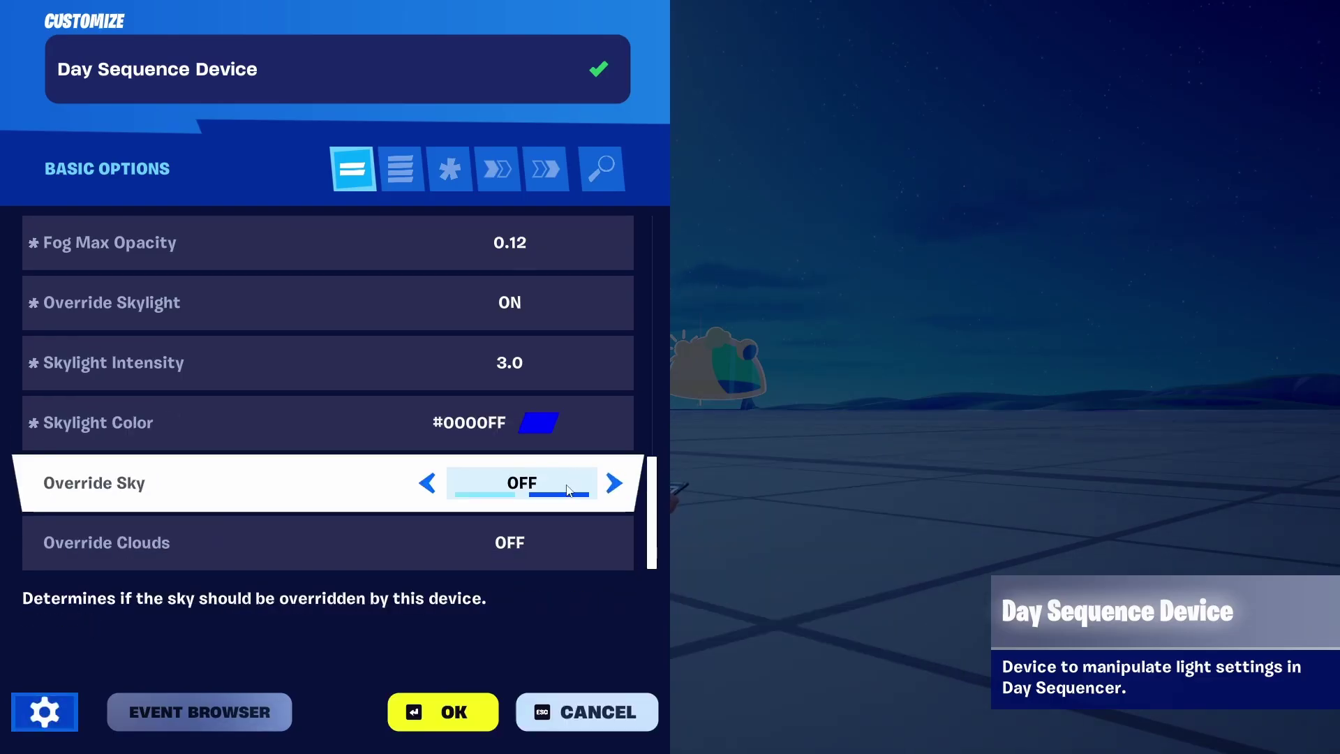
click(443, 712)
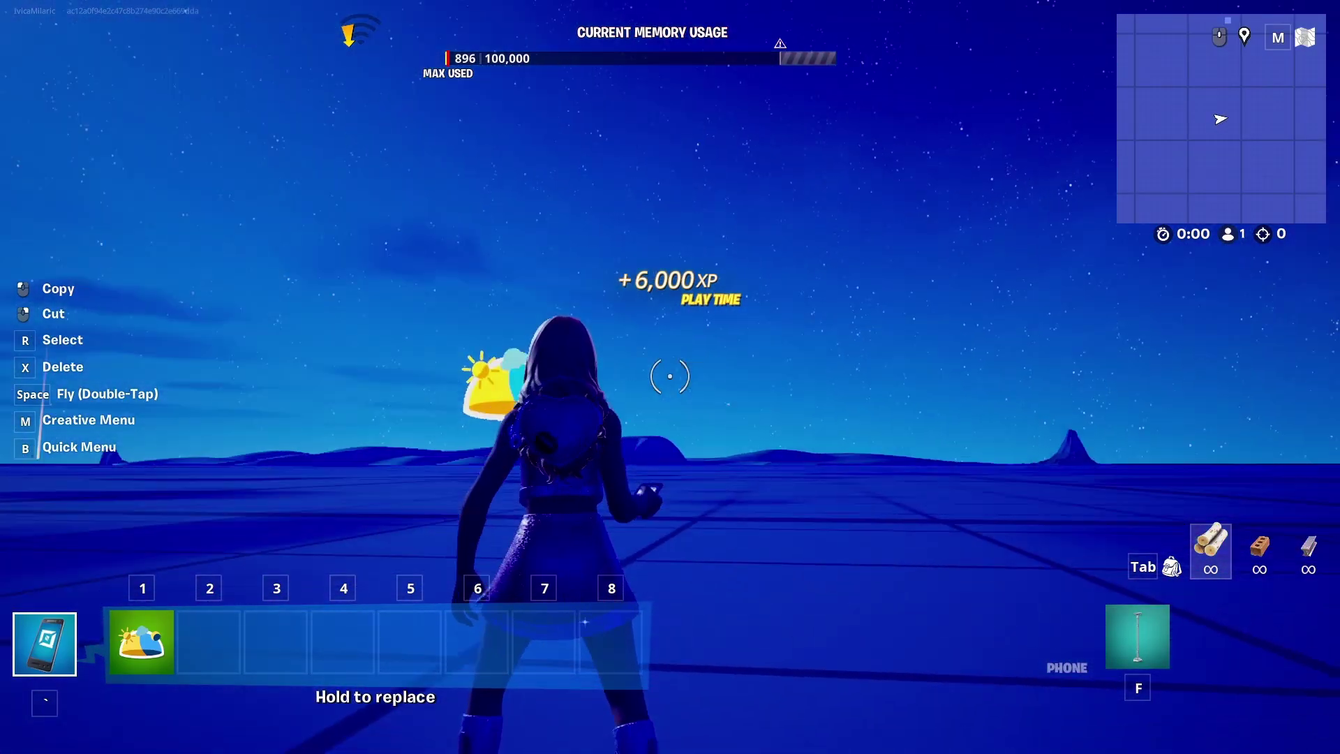
- Inspect the lighting in the scene and review the Day Sequence Device's modified options
mouse_move(670, 376)
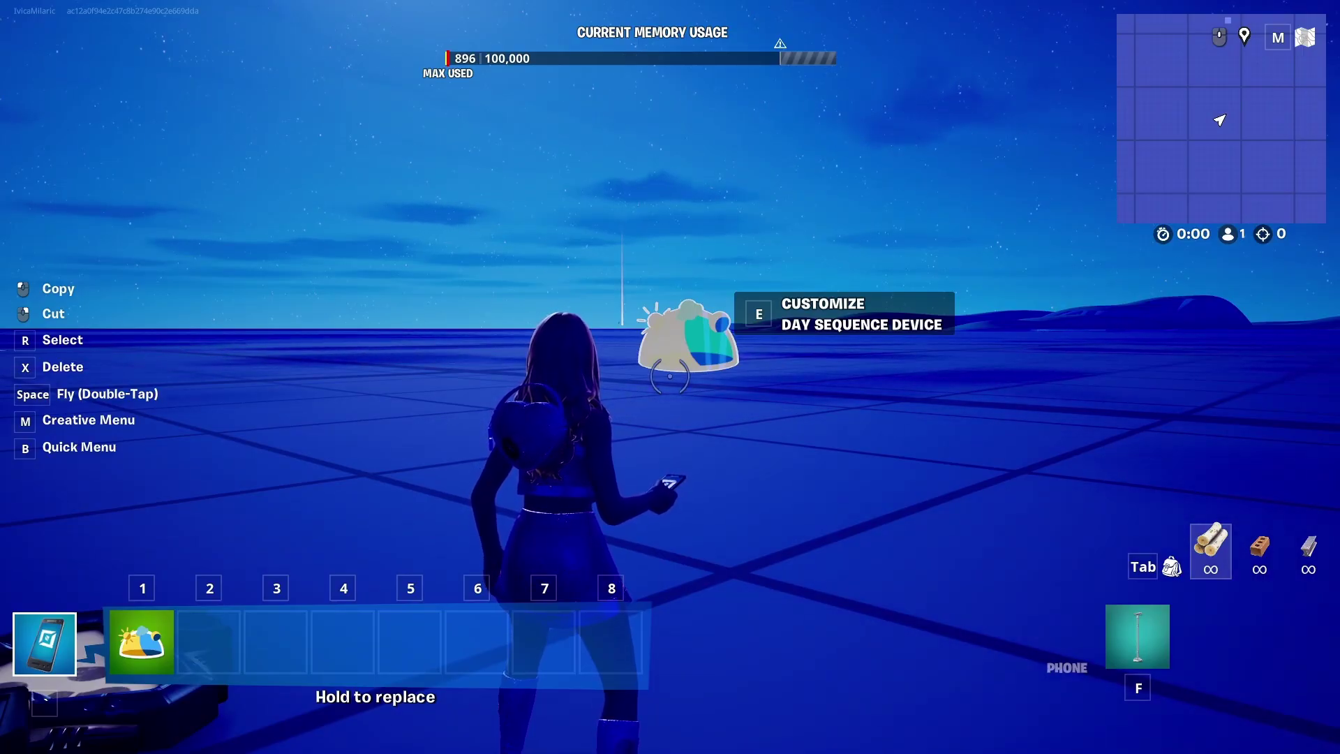
key(e)
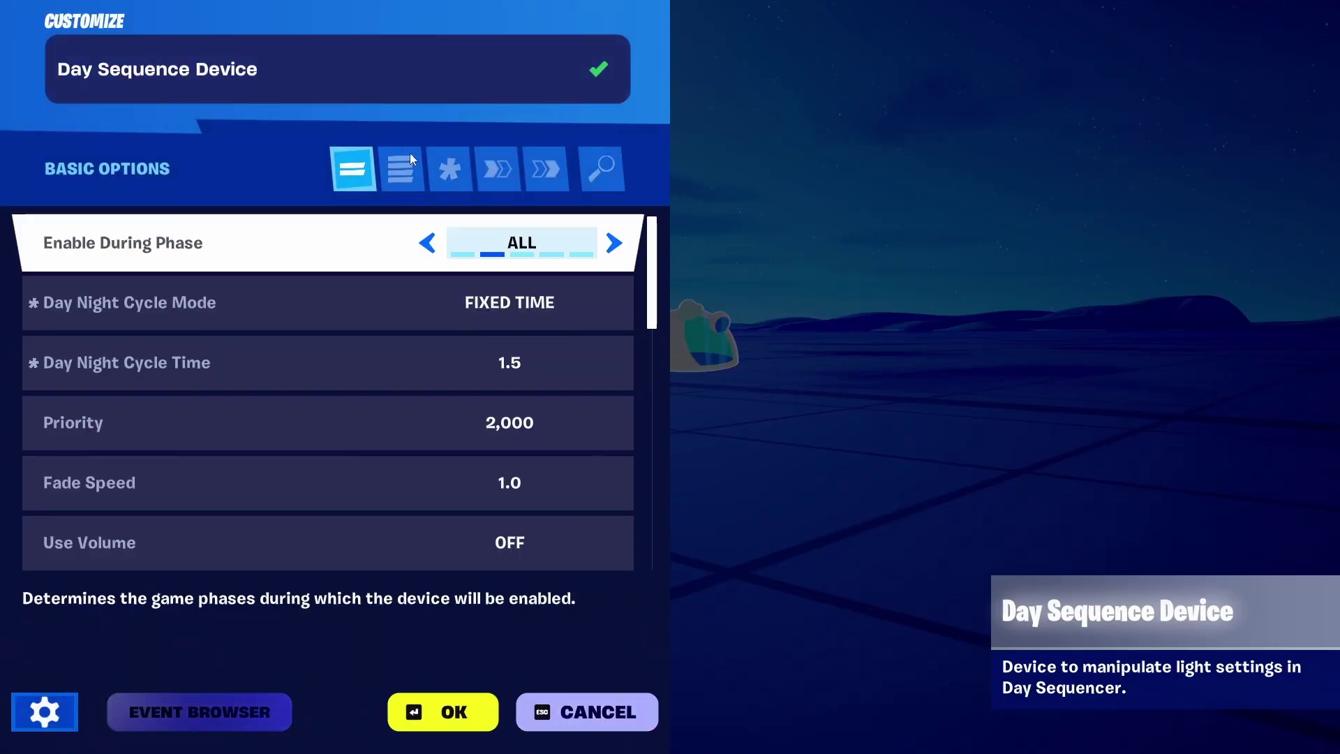
click(446, 175)
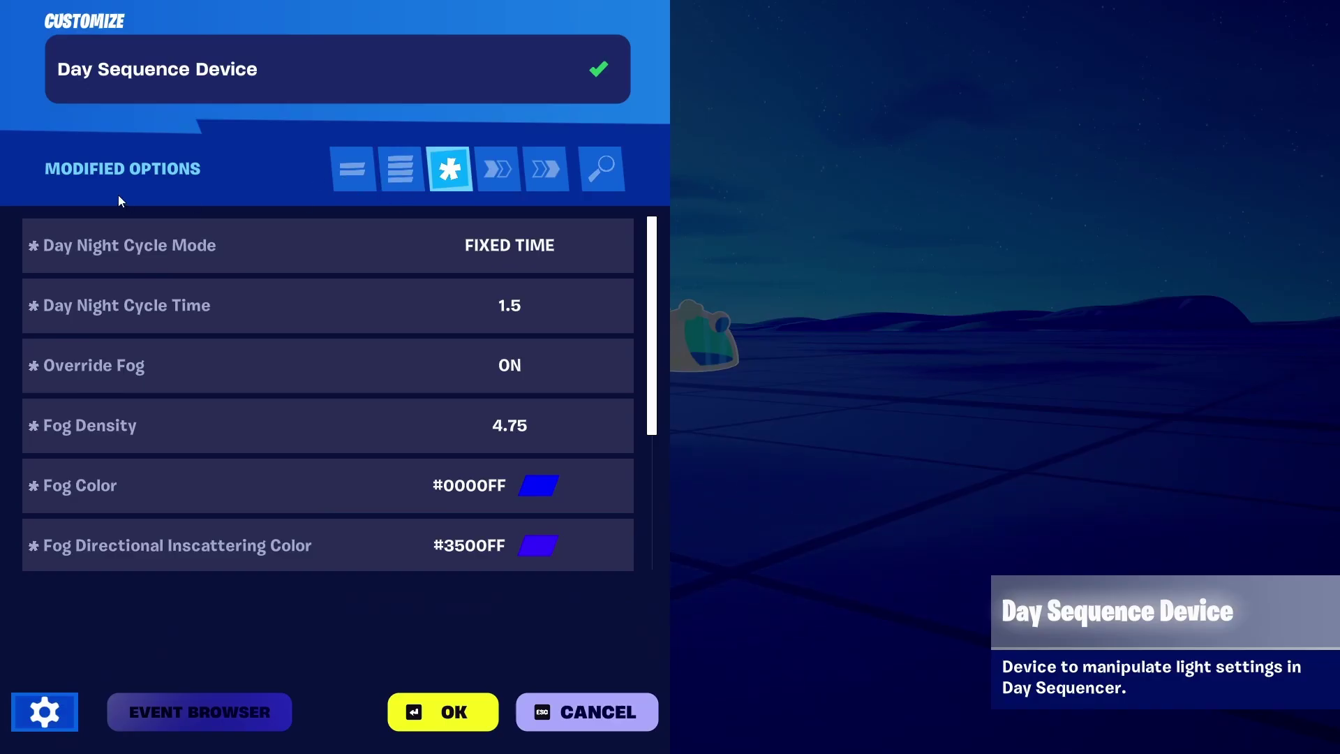
scroll(508, 263, down, 4)
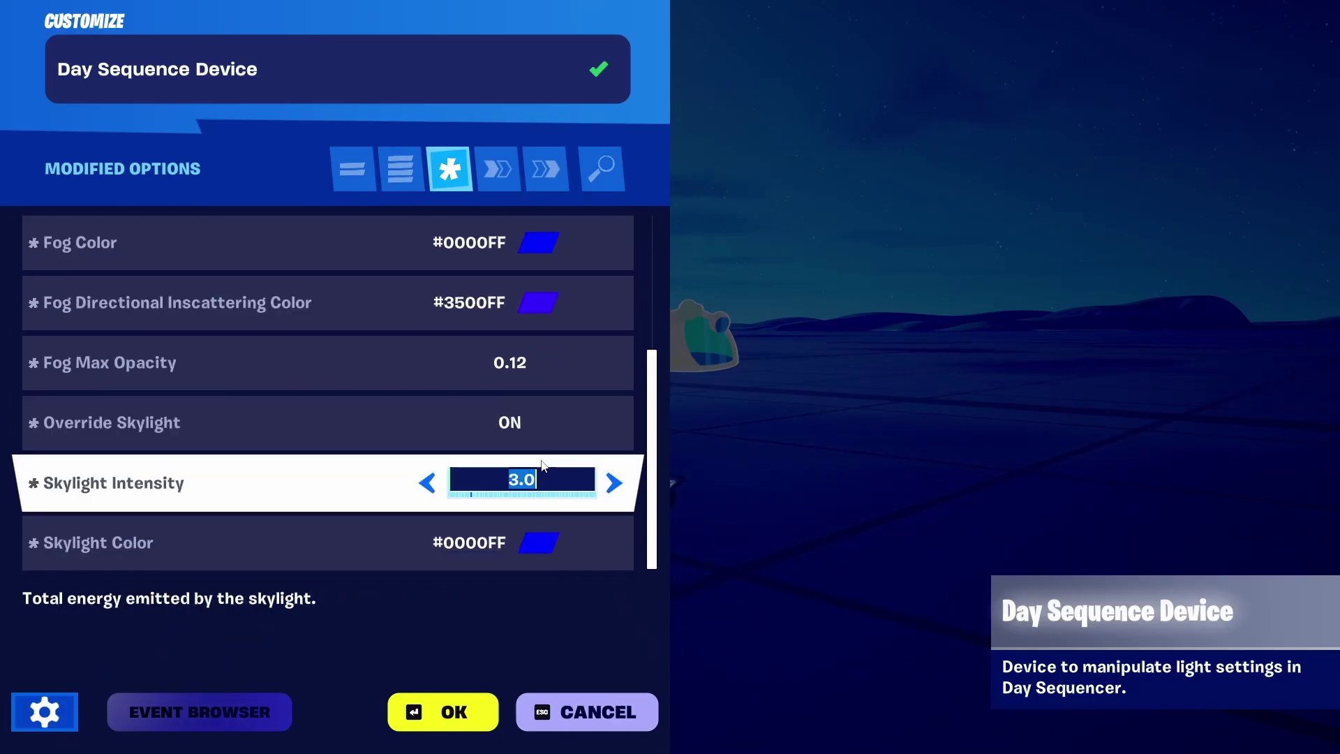
- Show all options of the Day Sequence Device and enable Override Sky
click(401, 172)
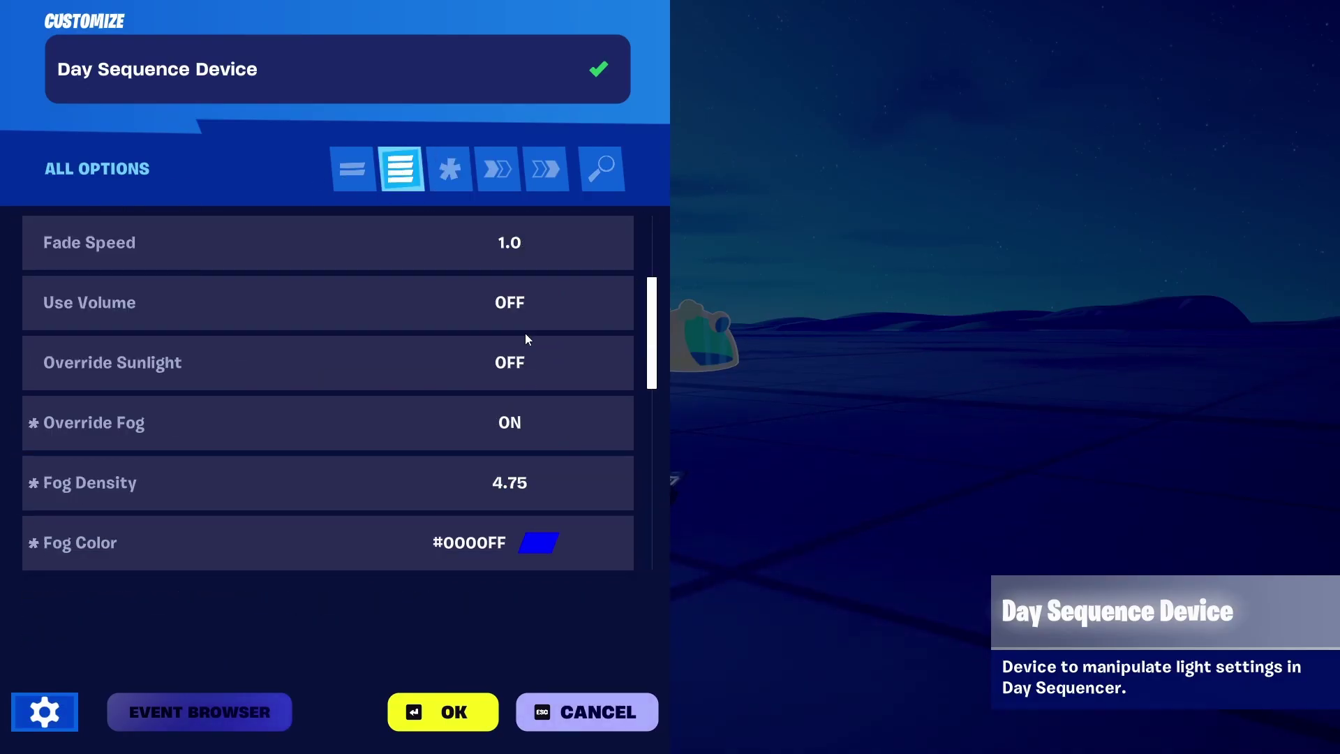
scroll(565, 333, down, 3)
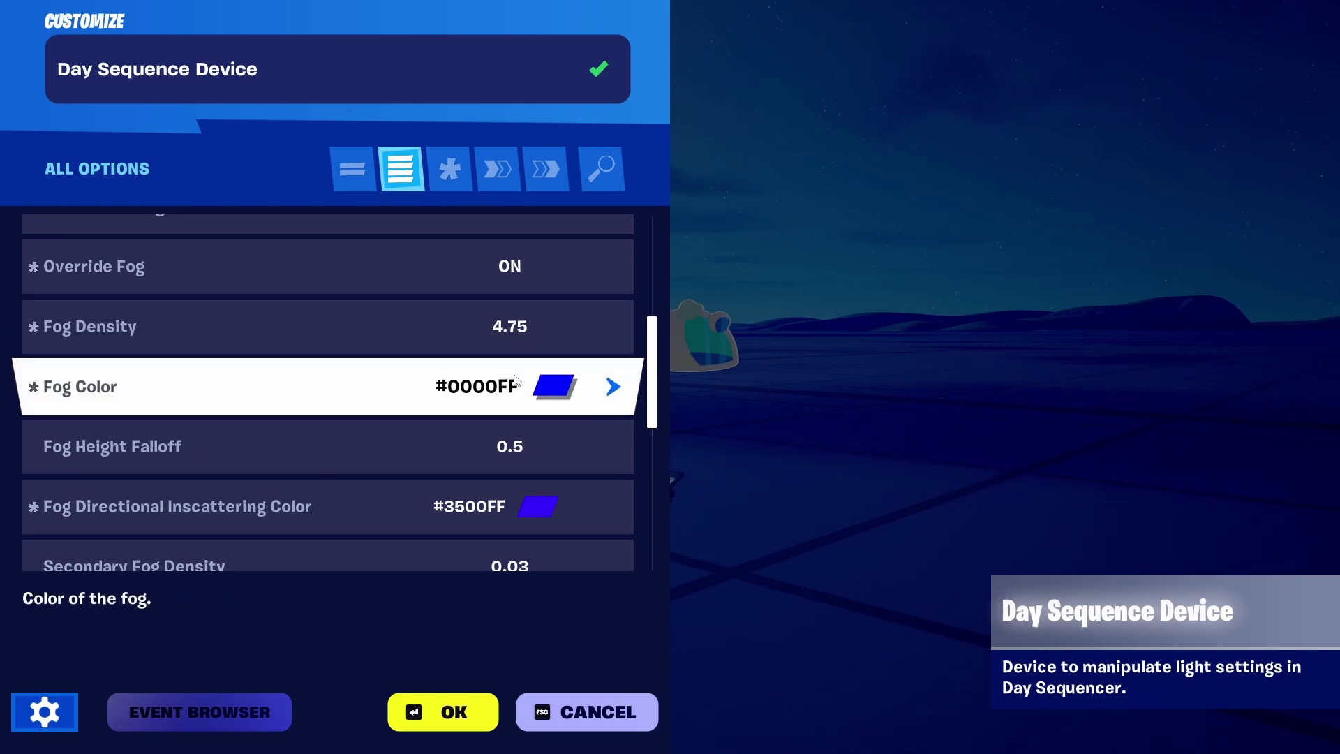
scroll(551, 351, up, 2)
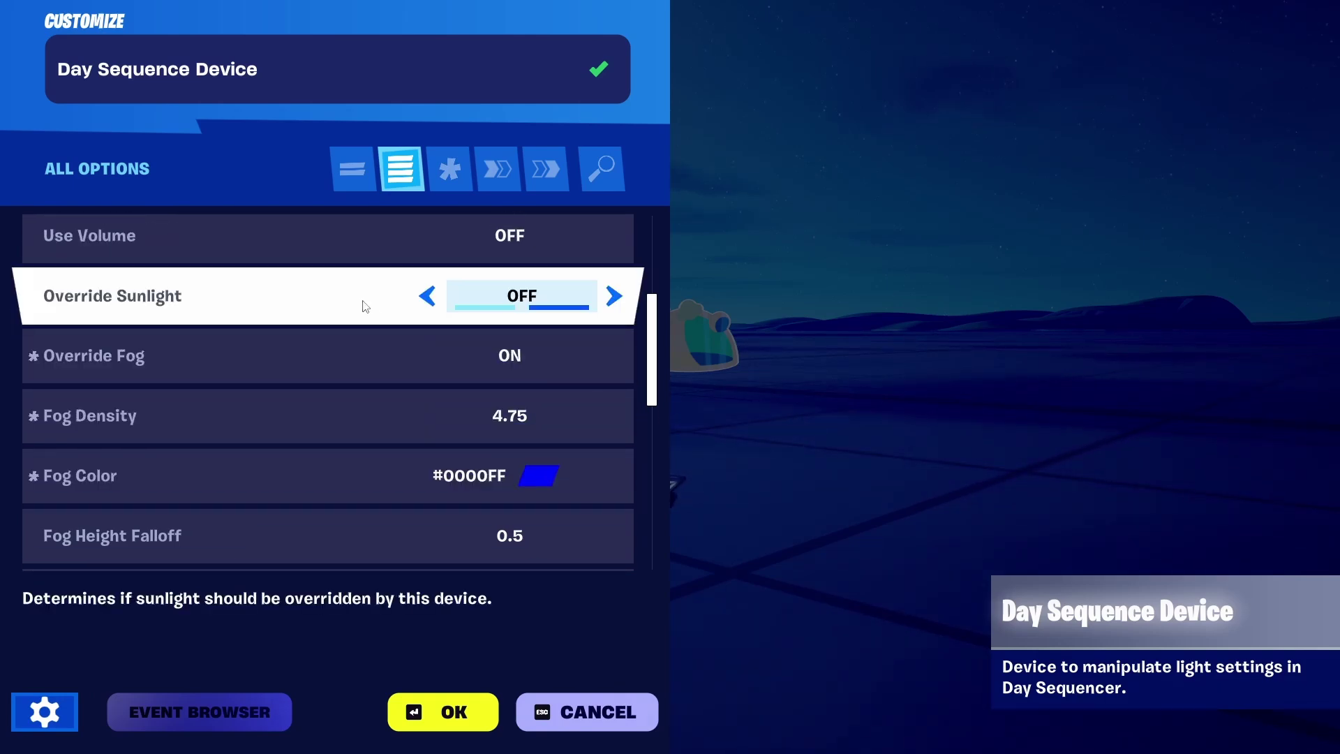
scroll(595, 316, down, 6)
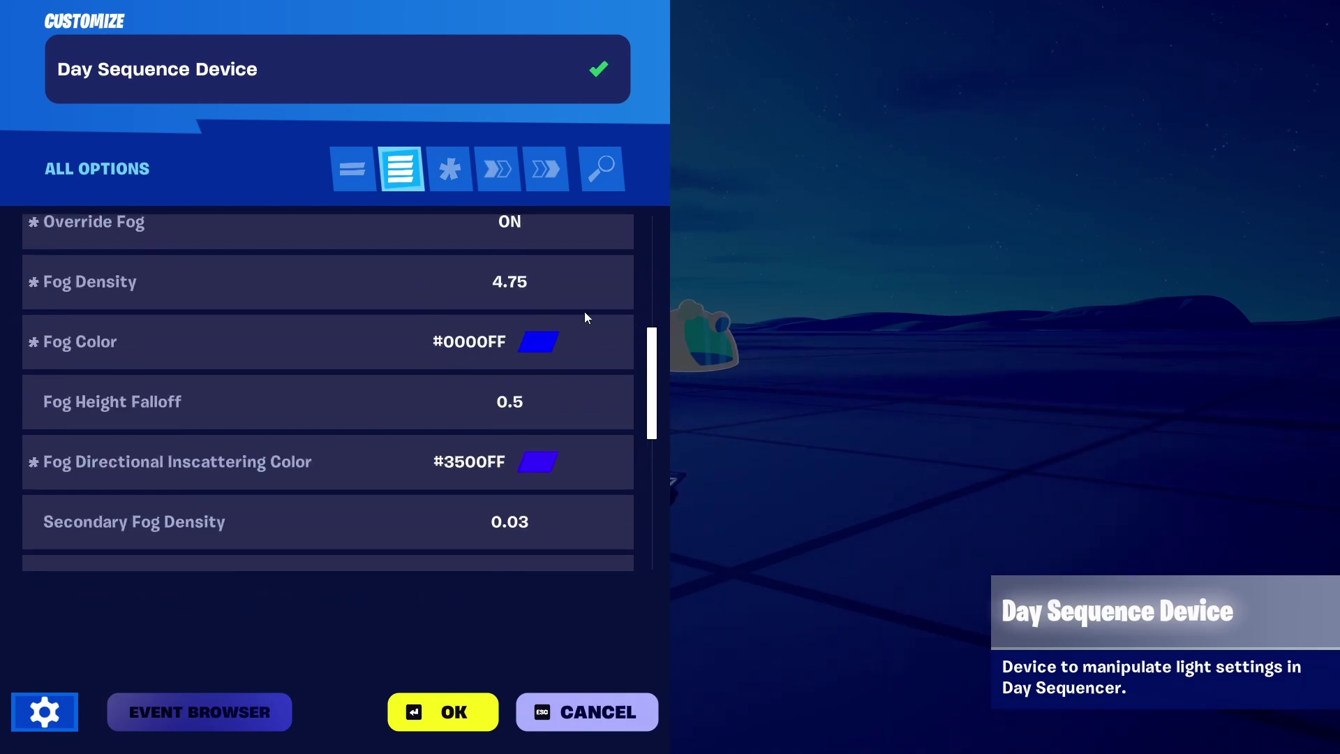
click(576, 316)
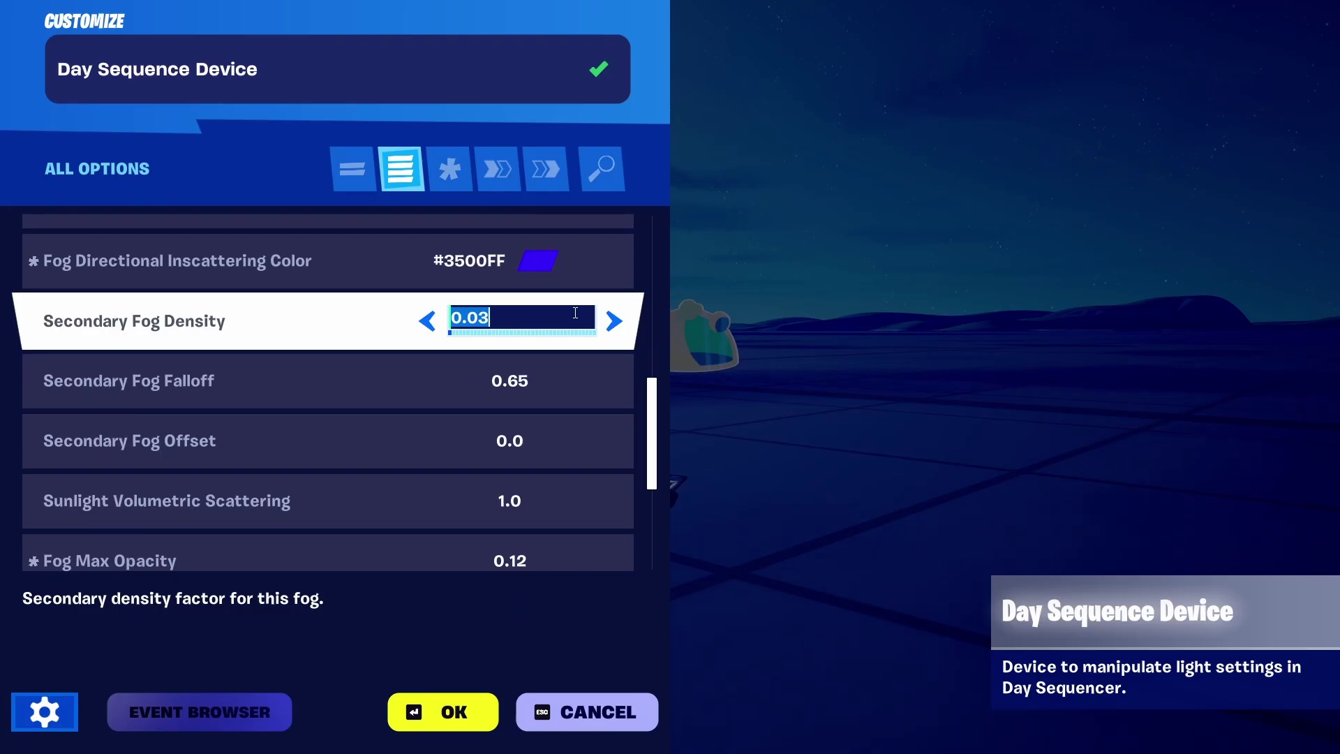
scroll(575, 314, down, 2)
scroll(576, 319, down, 2)
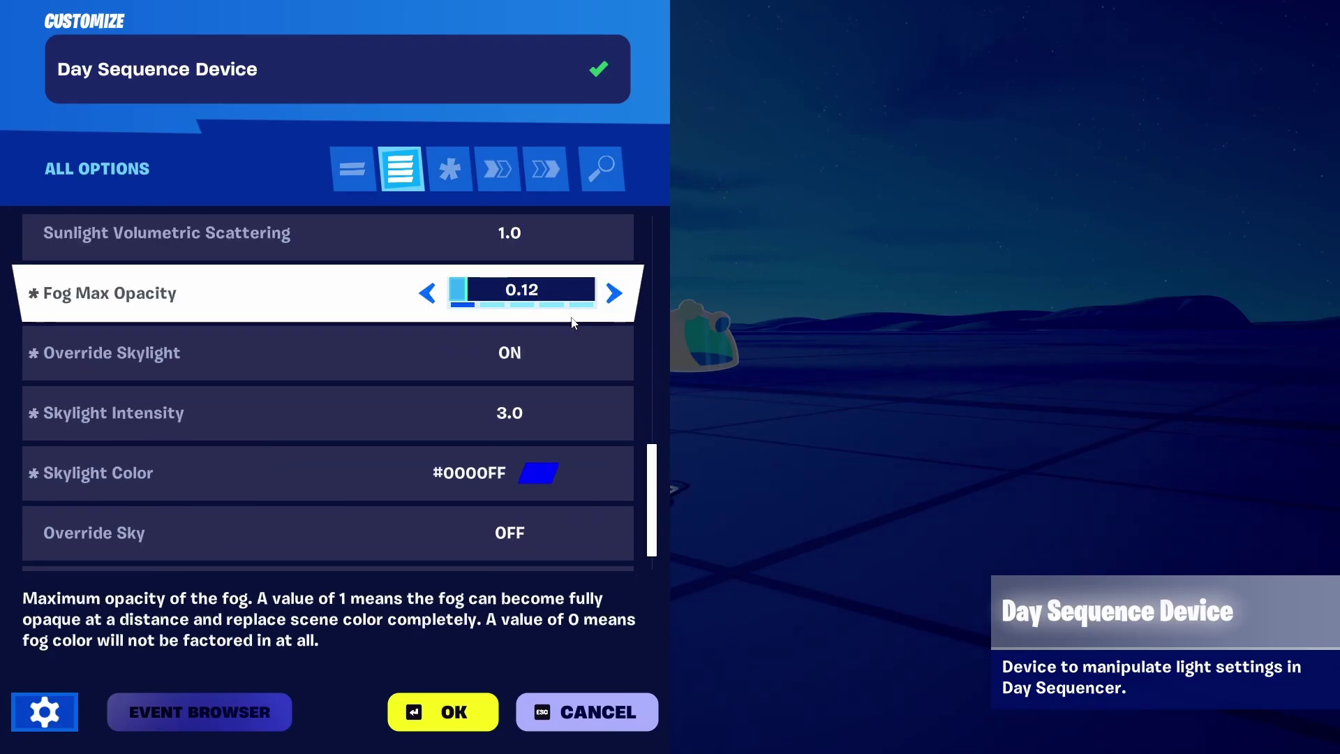
scroll(573, 322, down, 1)
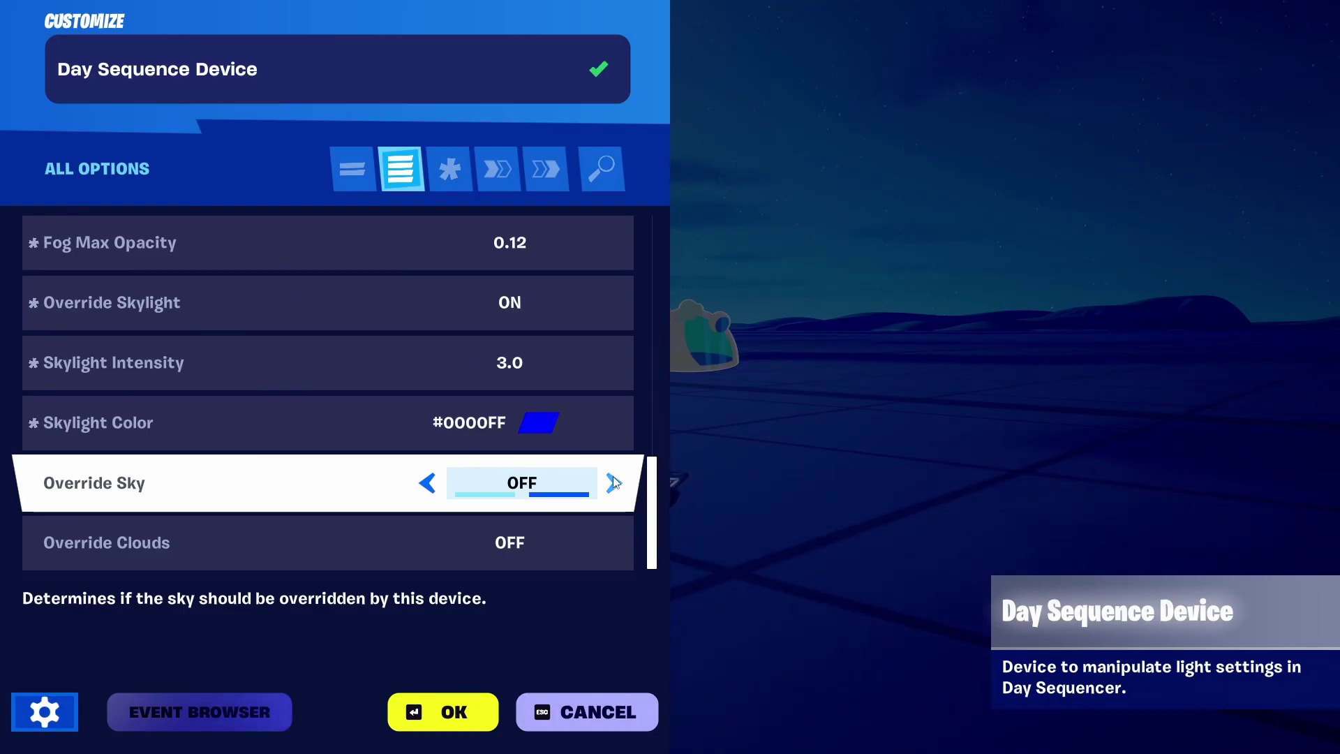
click(614, 482)
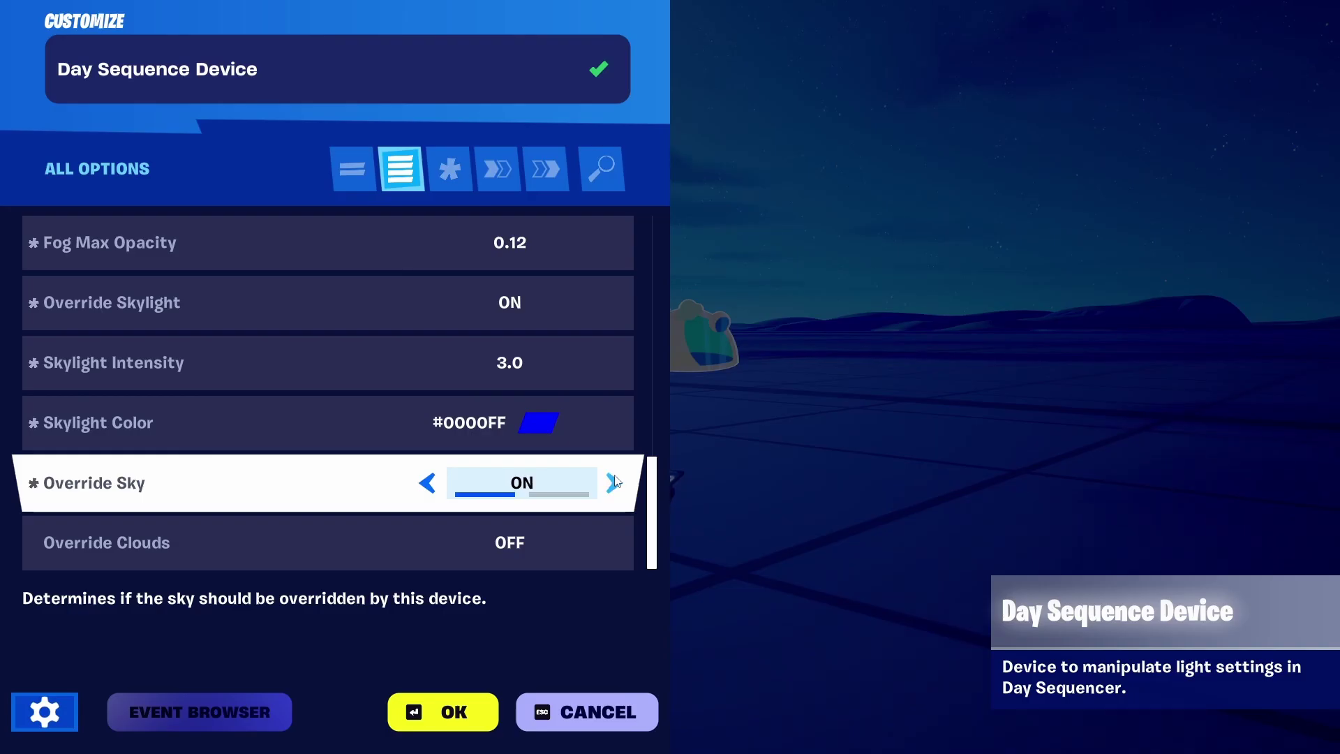
- Review the sky gradient, sun and moon options listed under Override Sky in the Day Sequence Device
scroll(607, 468, down, 1)
scroll(587, 419, down, 3)
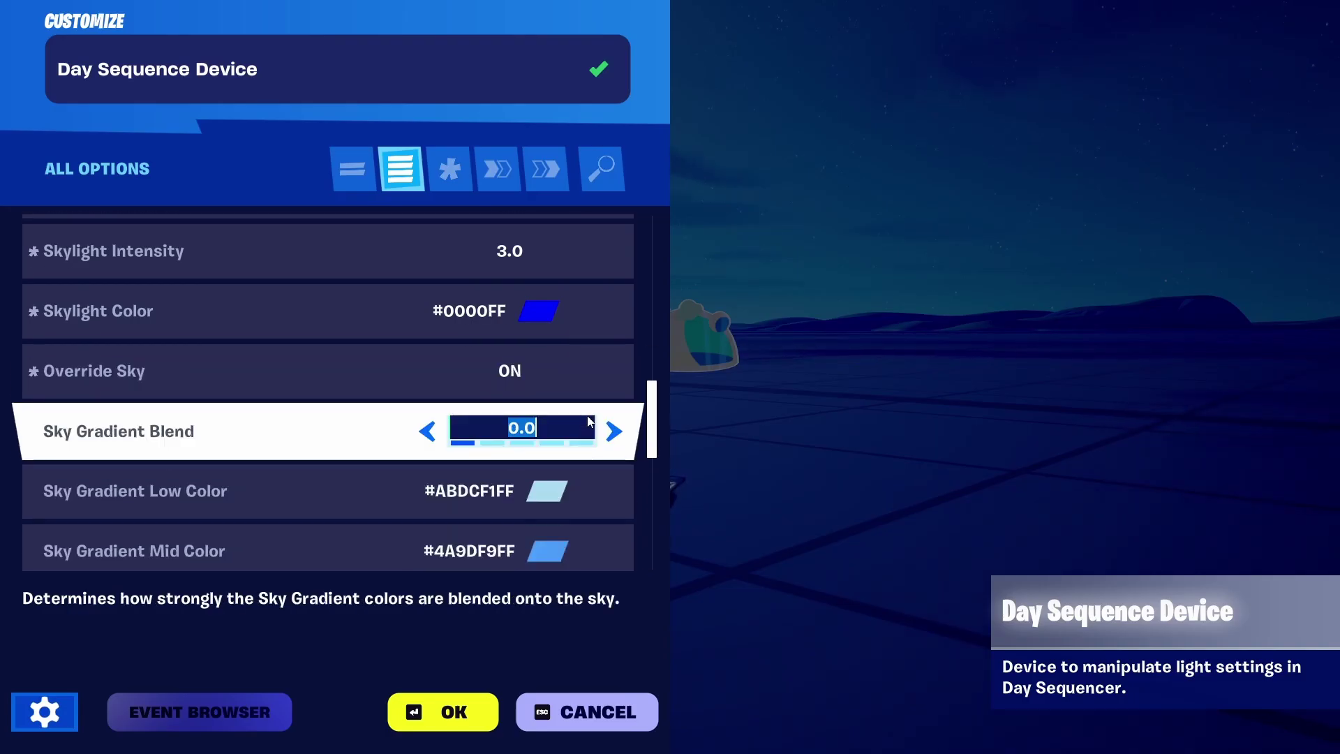
scroll(588, 416, down, 1)
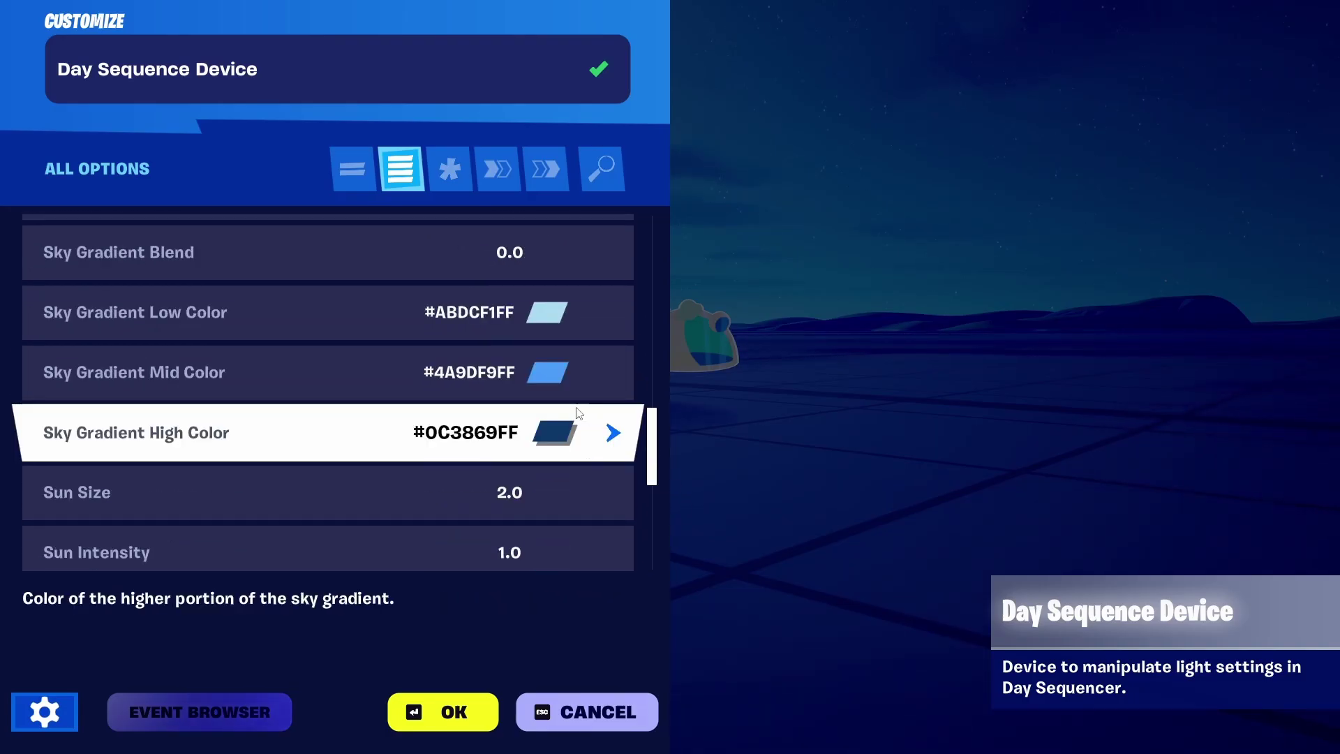
scroll(552, 342, down, 2)
click(474, 399)
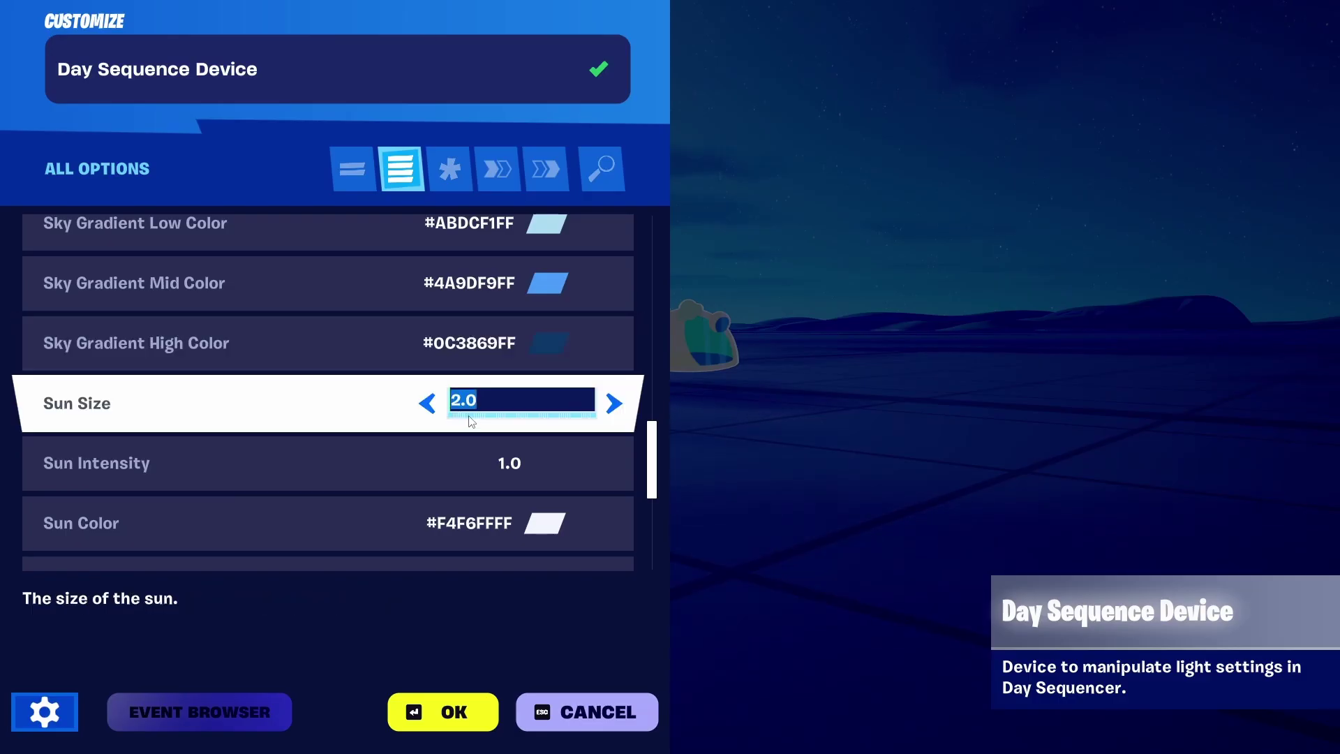
scroll(526, 417, down, 3)
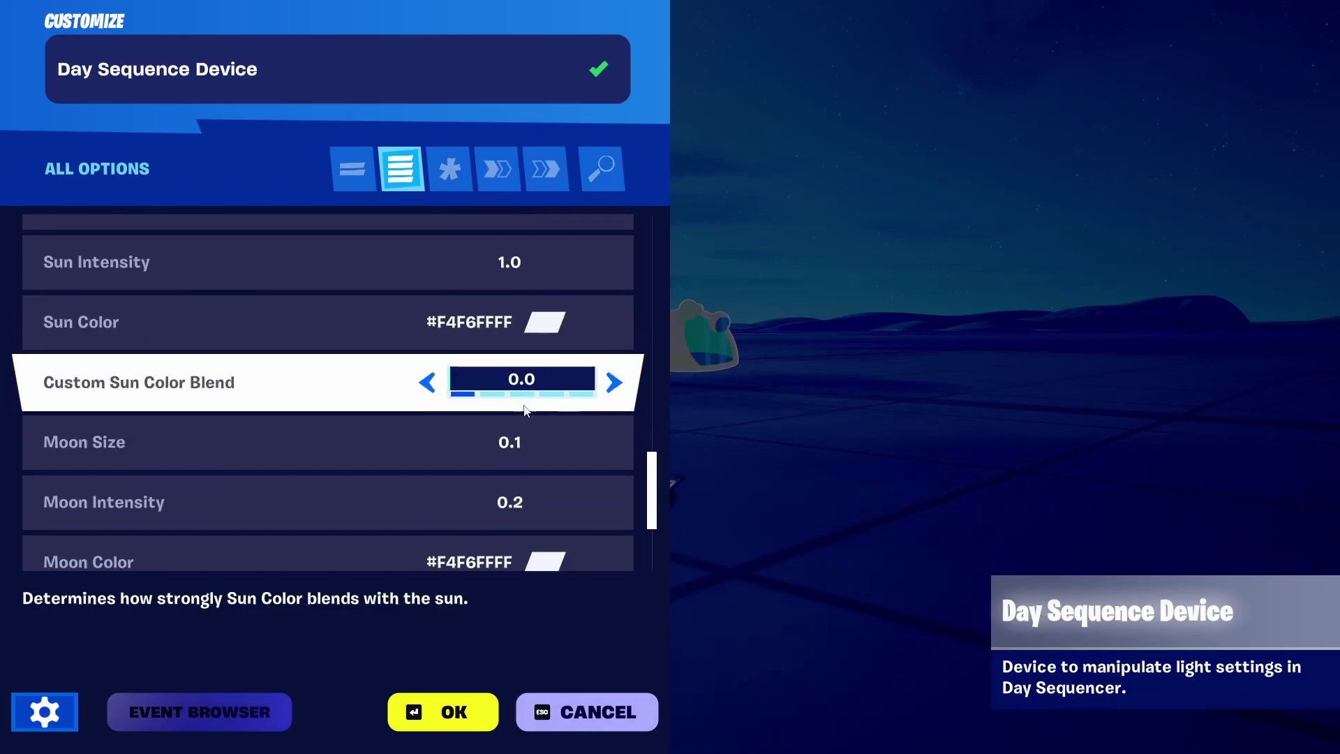
click(464, 439)
click(414, 442)
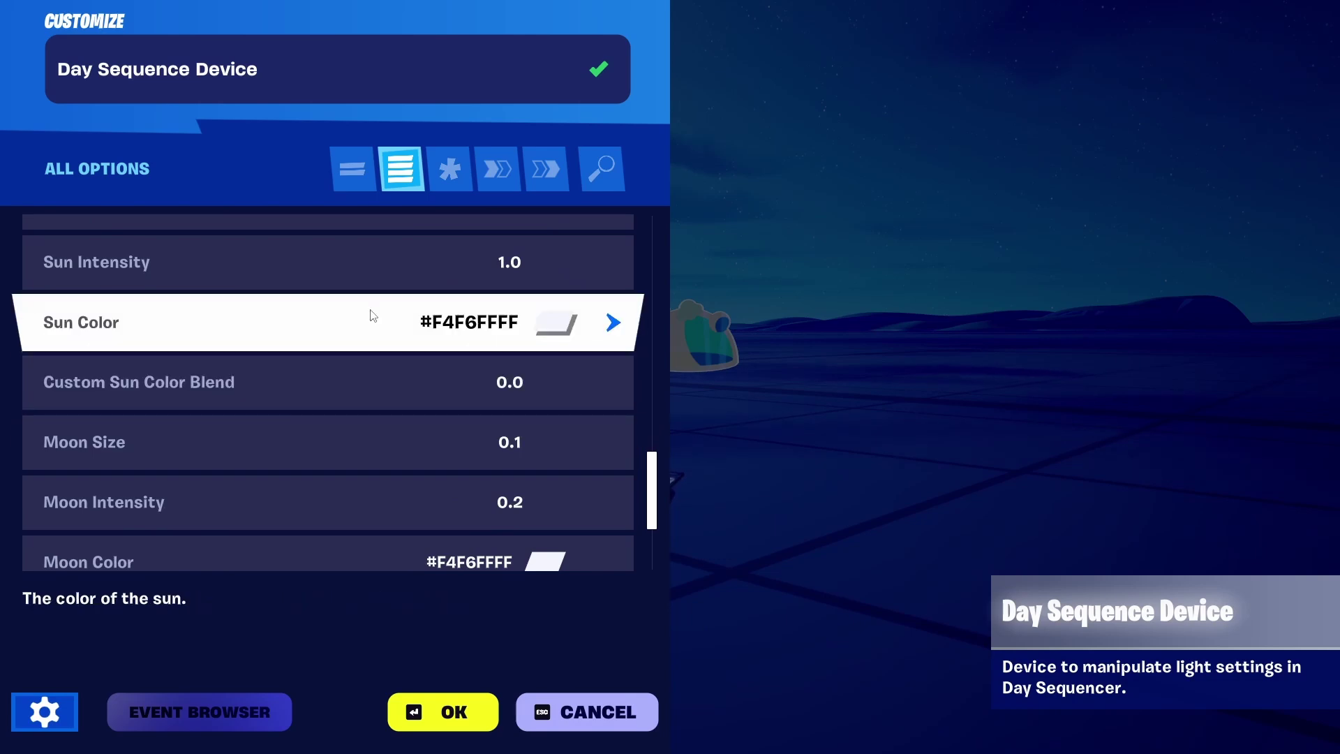
- Set the Moon Size to 1.0 and the Moon Intensity to 5.0
click(445, 453)
click(619, 447)
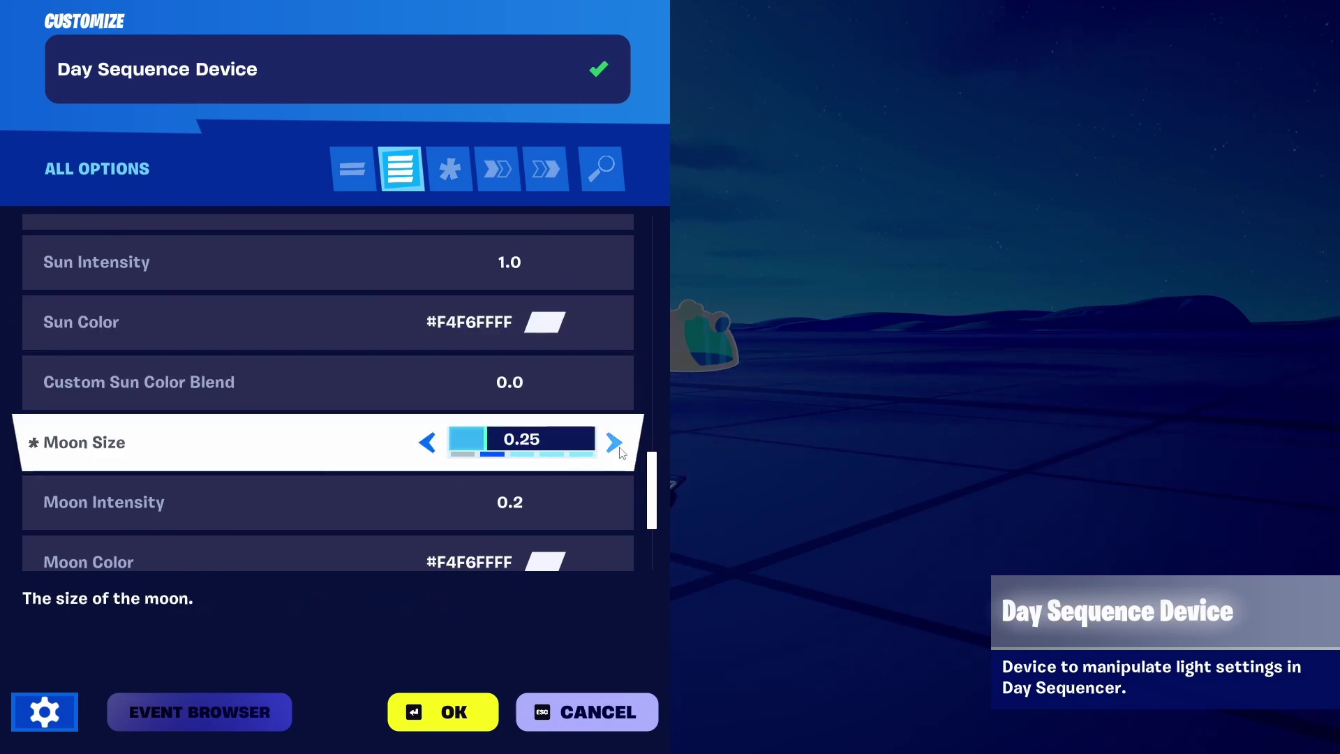
click(620, 448)
click(620, 447)
click(620, 448)
click(575, 488)
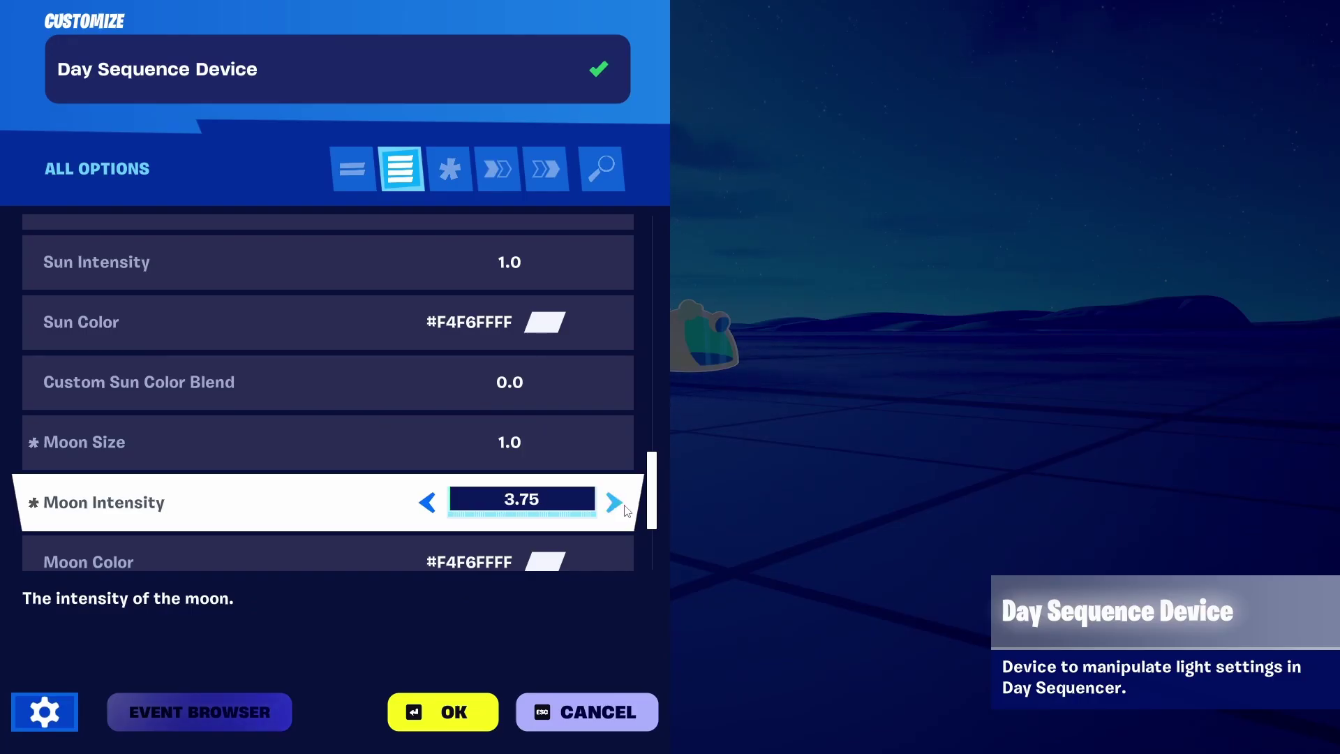
- Set the Moon Color to blue #198EF2 from the color palette
scroll(626, 508, down, 1)
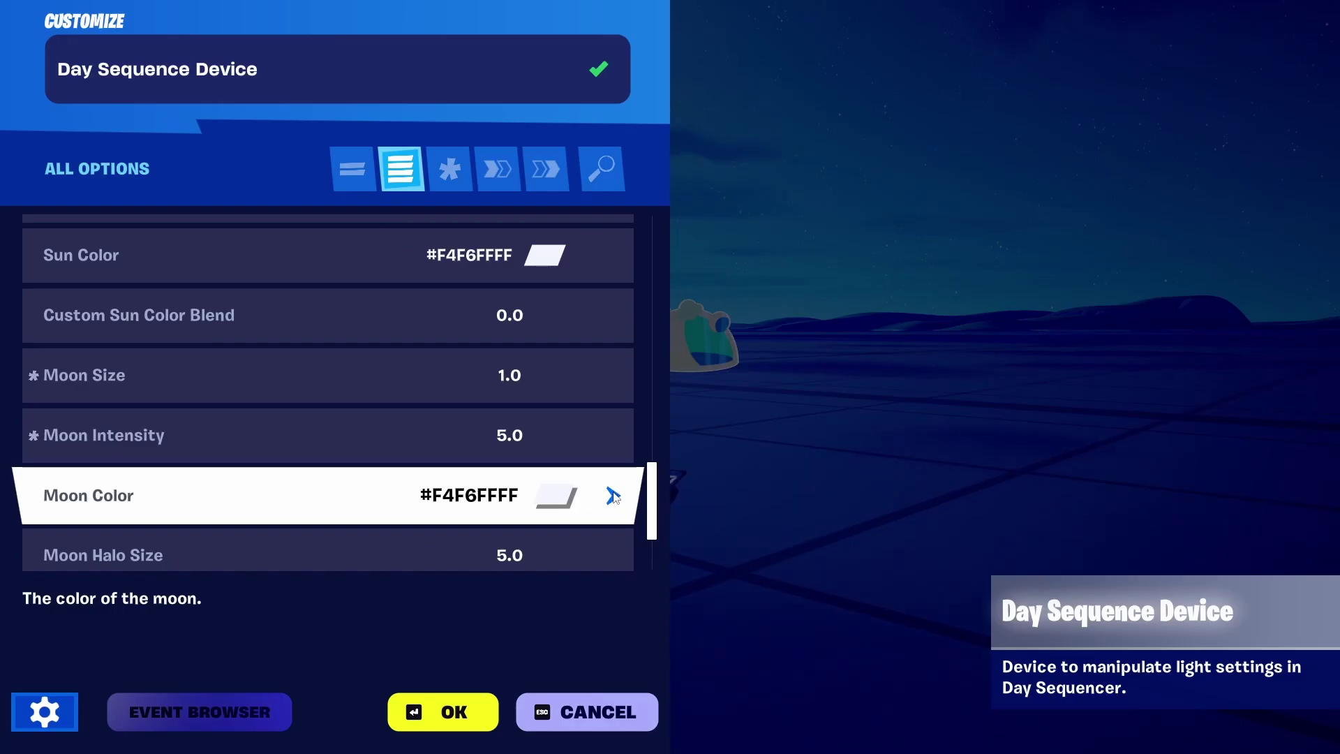
click(613, 495)
scroll(907, 614, down, 5)
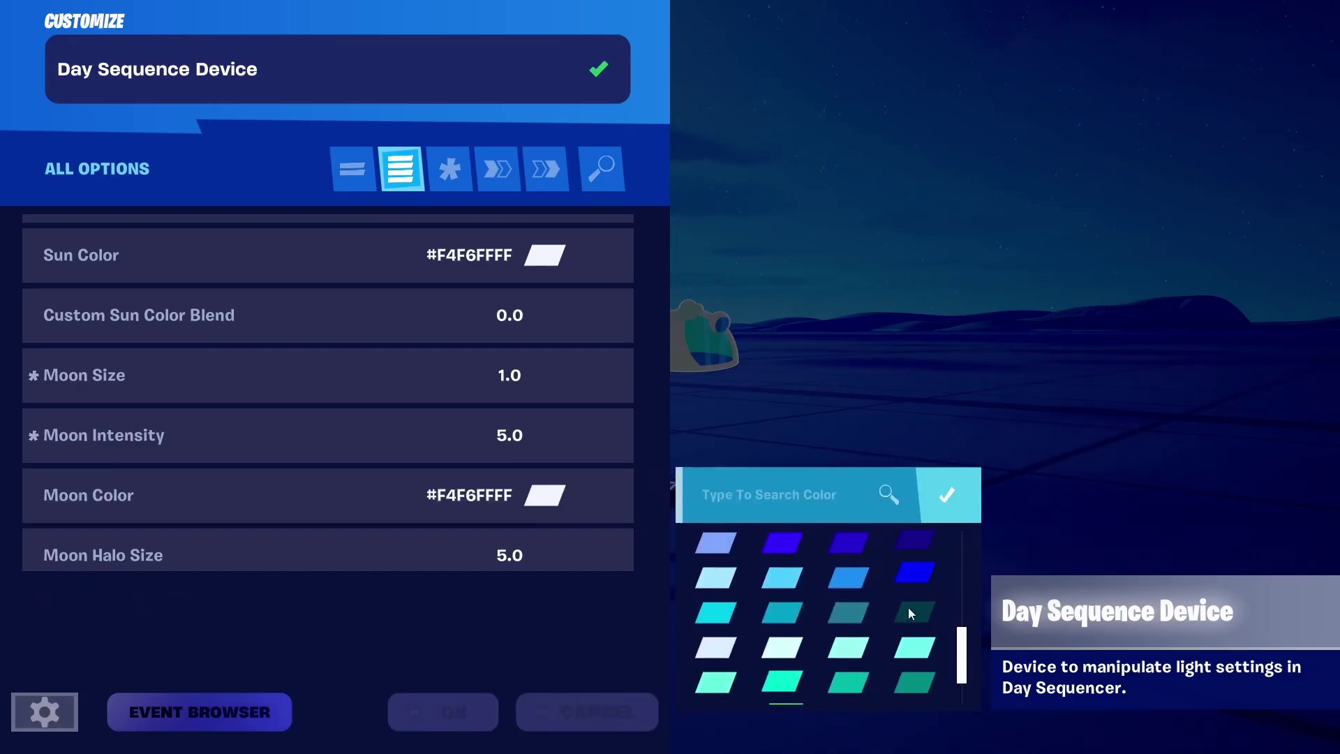
scroll(893, 586, down, 1)
click(853, 559)
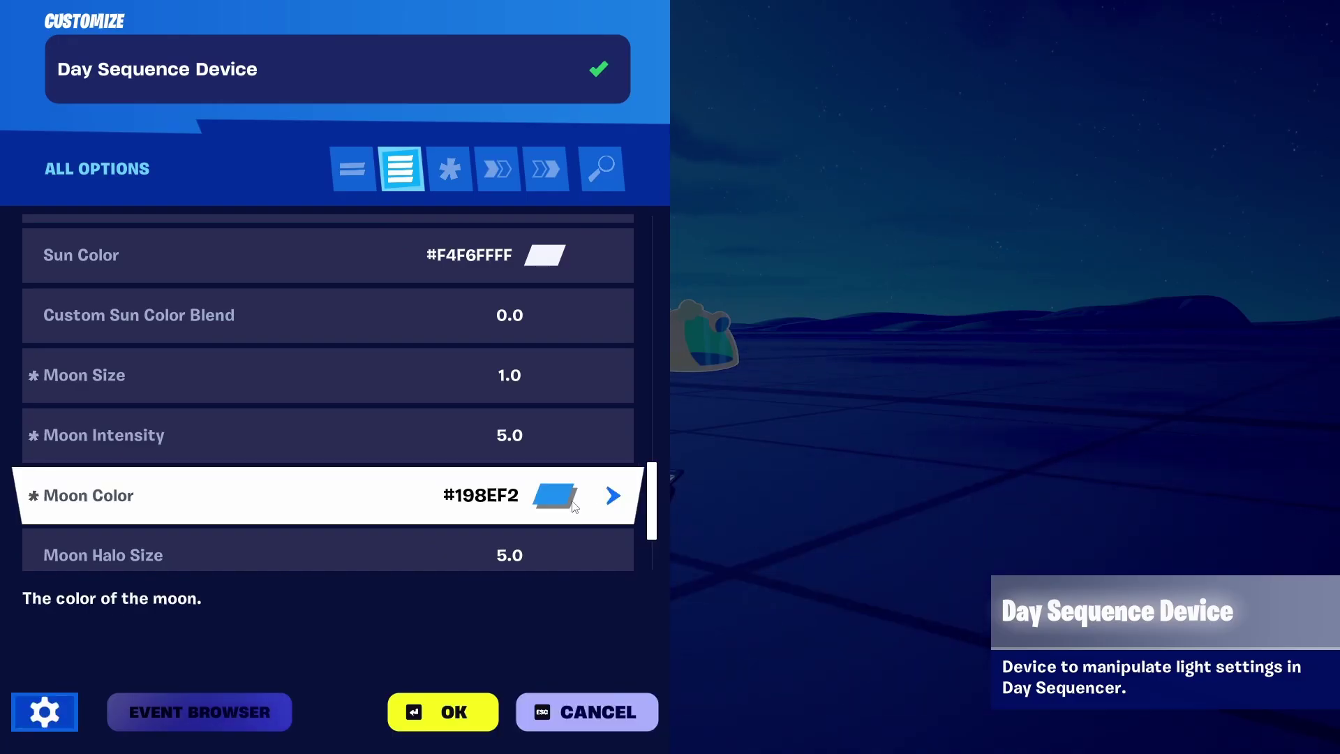
- Raise the Moon Halo Size to 8.25 and the Moon Halo Intensity to 2.5
scroll(575, 508, down, 1)
click(574, 456)
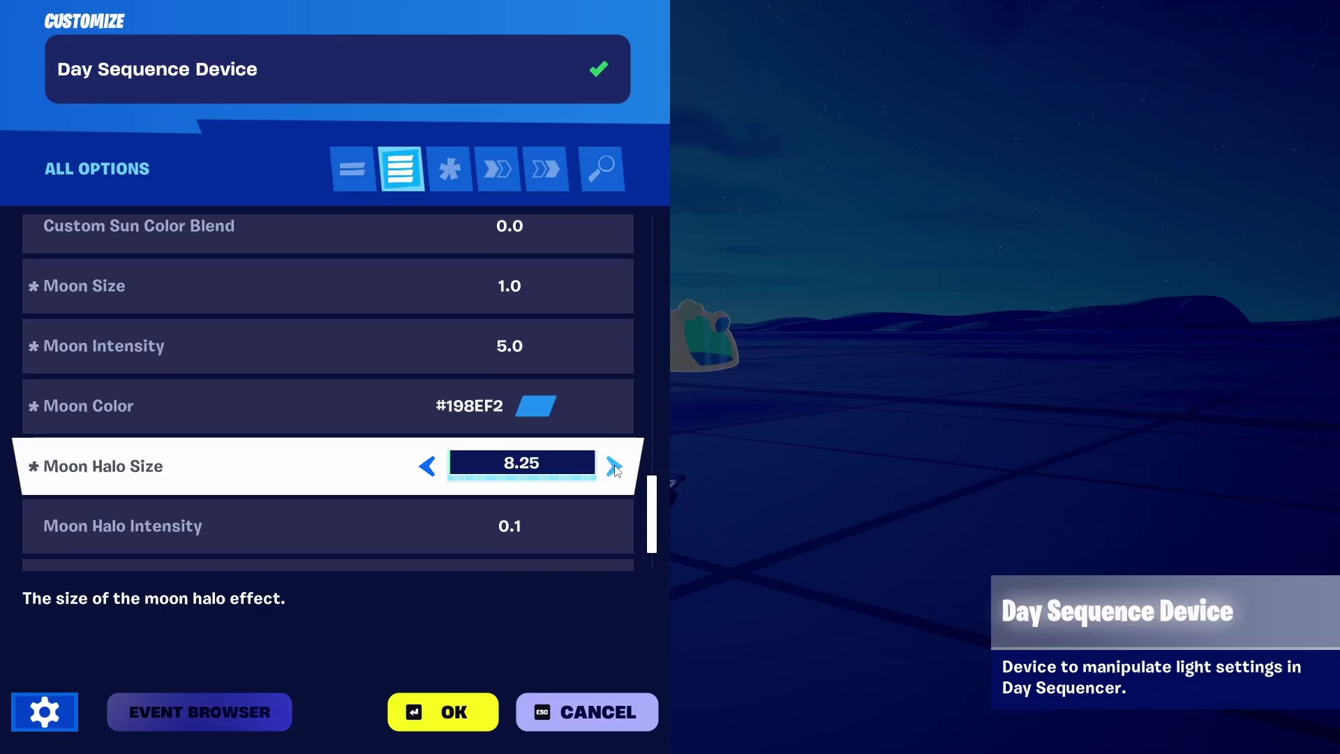
click(609, 520)
click(610, 519)
click(610, 520)
click(609, 520)
click(609, 519)
click(609, 519)
click(609, 519)
click(610, 520)
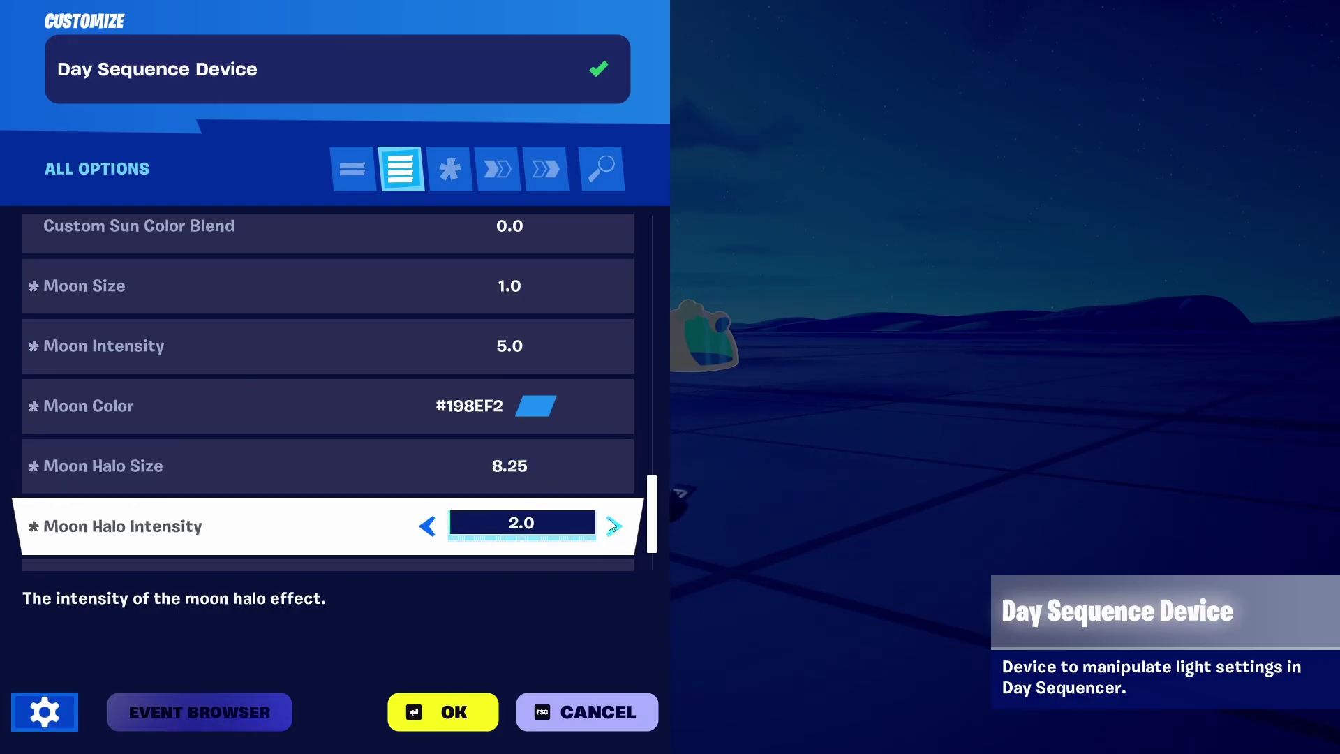
click(611, 524)
- Raise the Star Brightness and apply the Day Sequence Device settings
scroll(611, 524, down, 2)
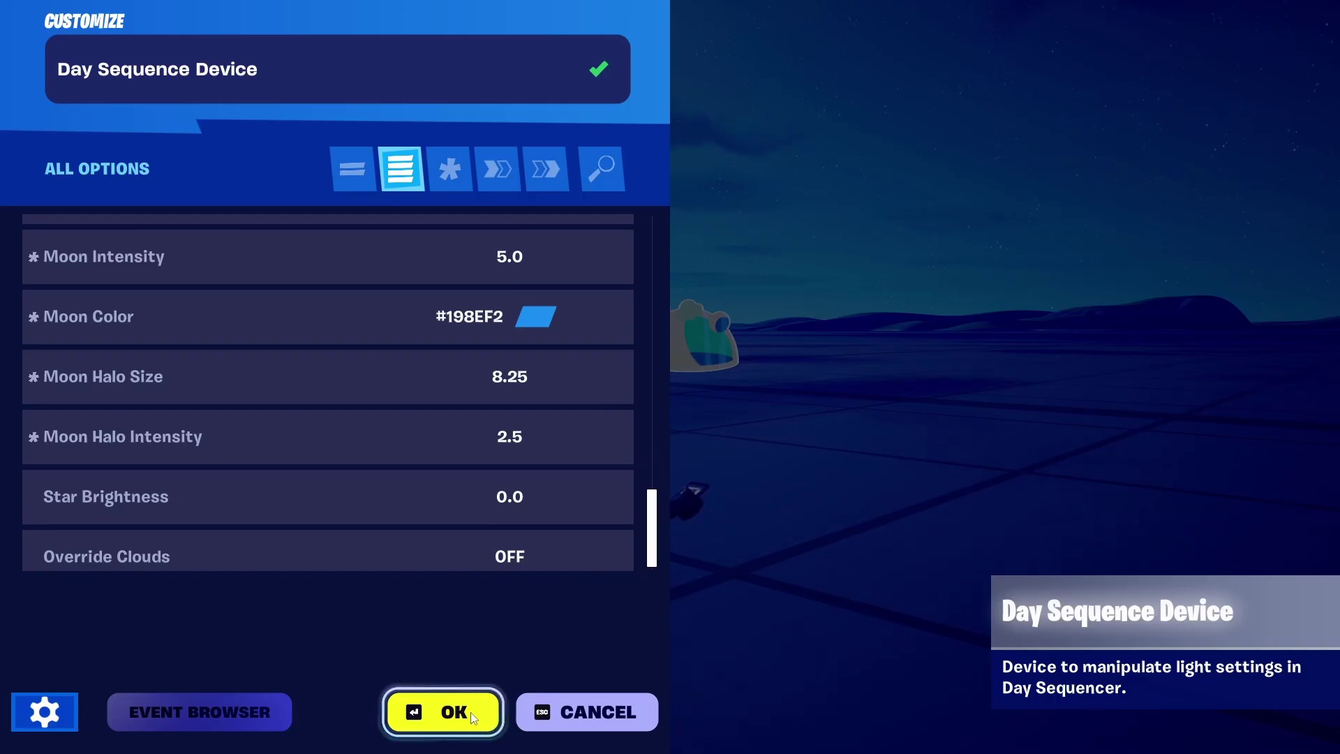
click(474, 483)
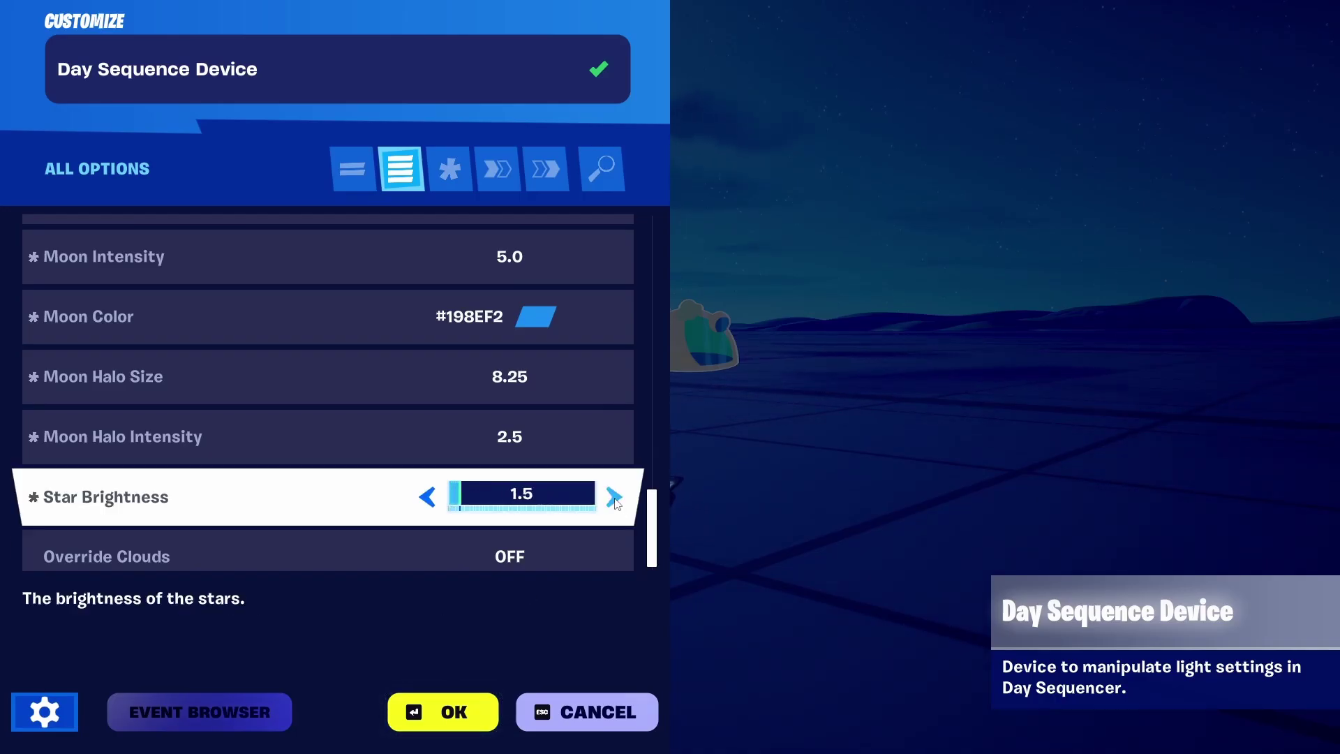
click(614, 497)
click(443, 712)
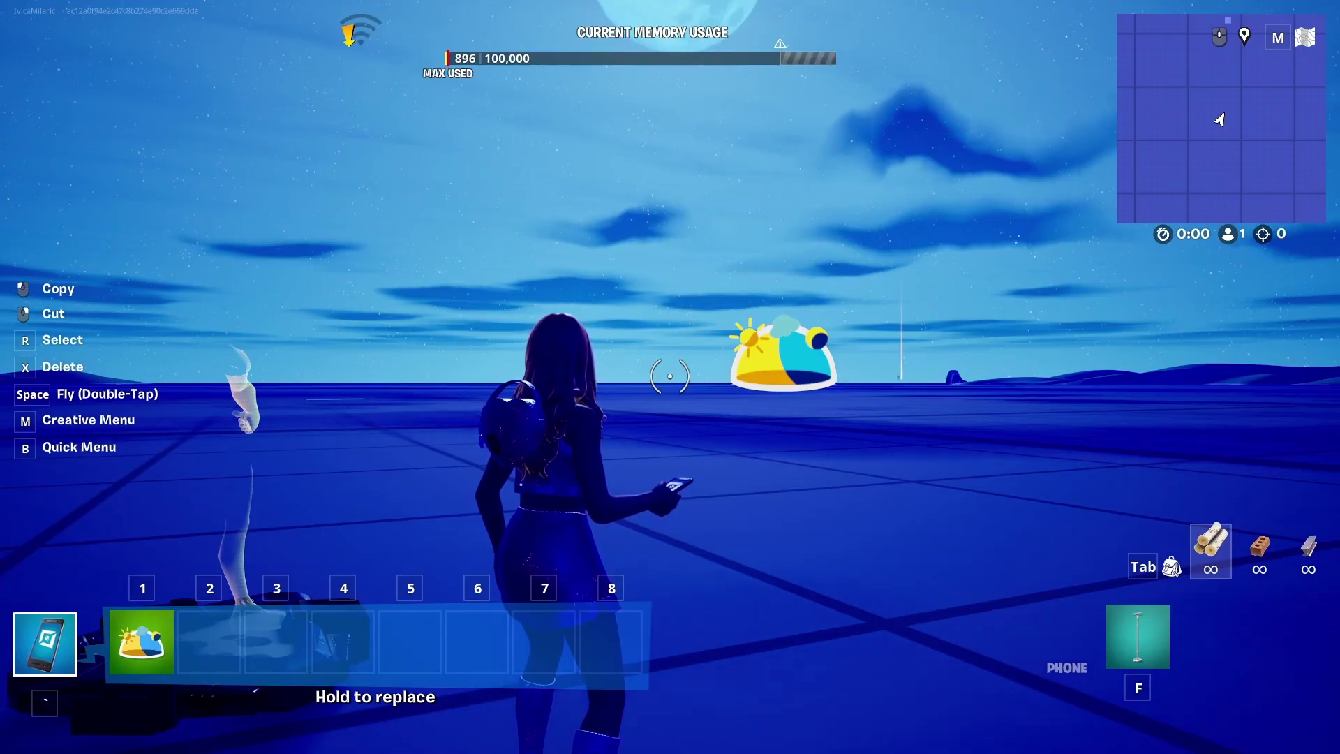
- Start the game on the island to test the customized sky
key(Escape)
click(1148, 448)
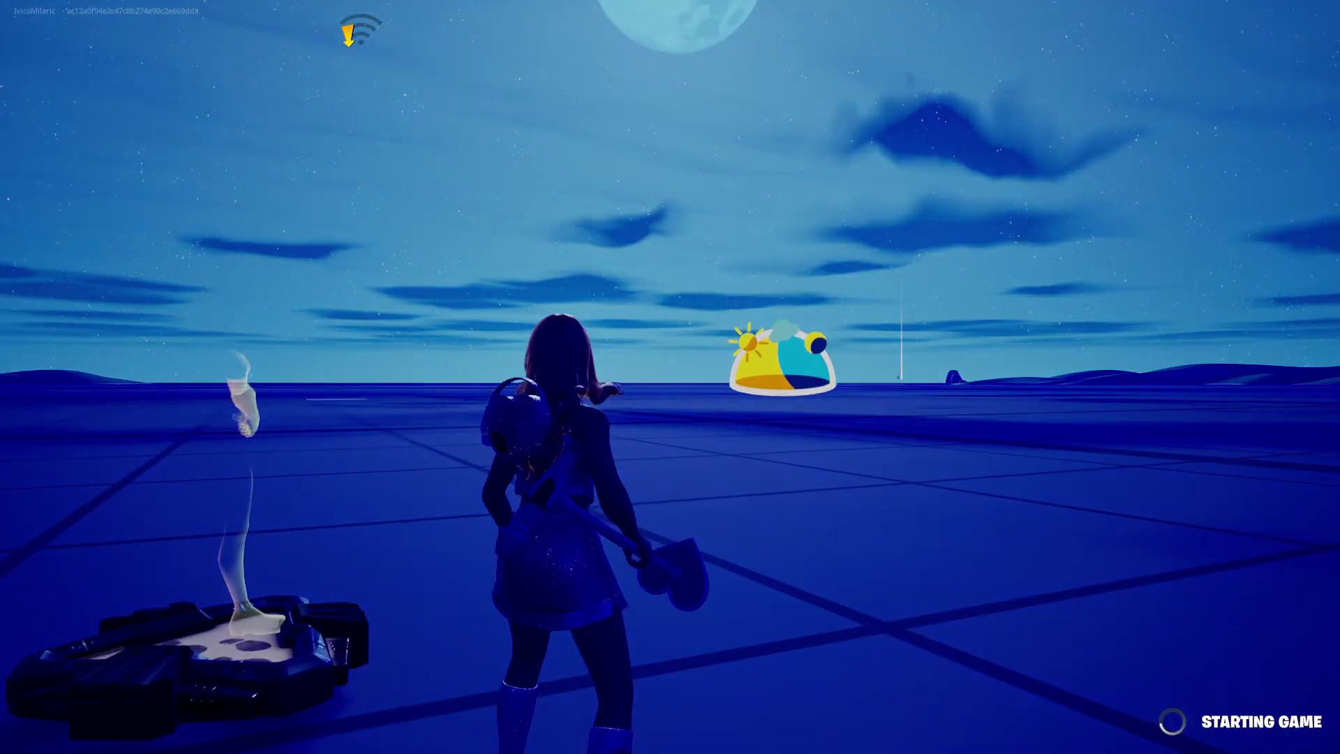